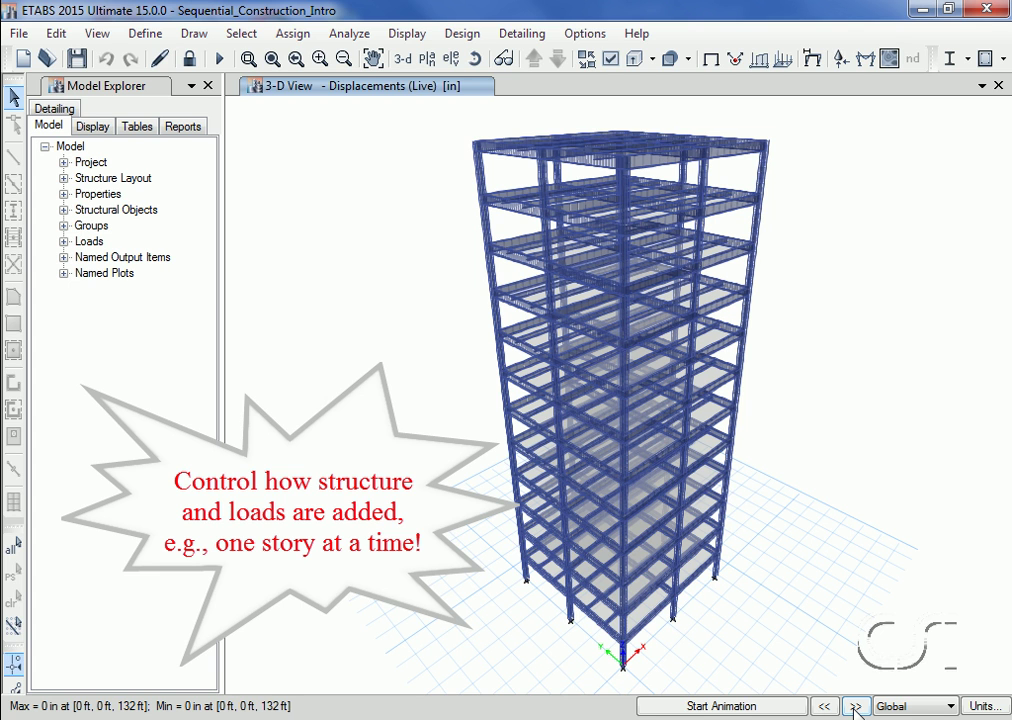
Step through the AutoSeq displacement results to examine the 12-story building's construction one story at a time.
left_click(856, 707)
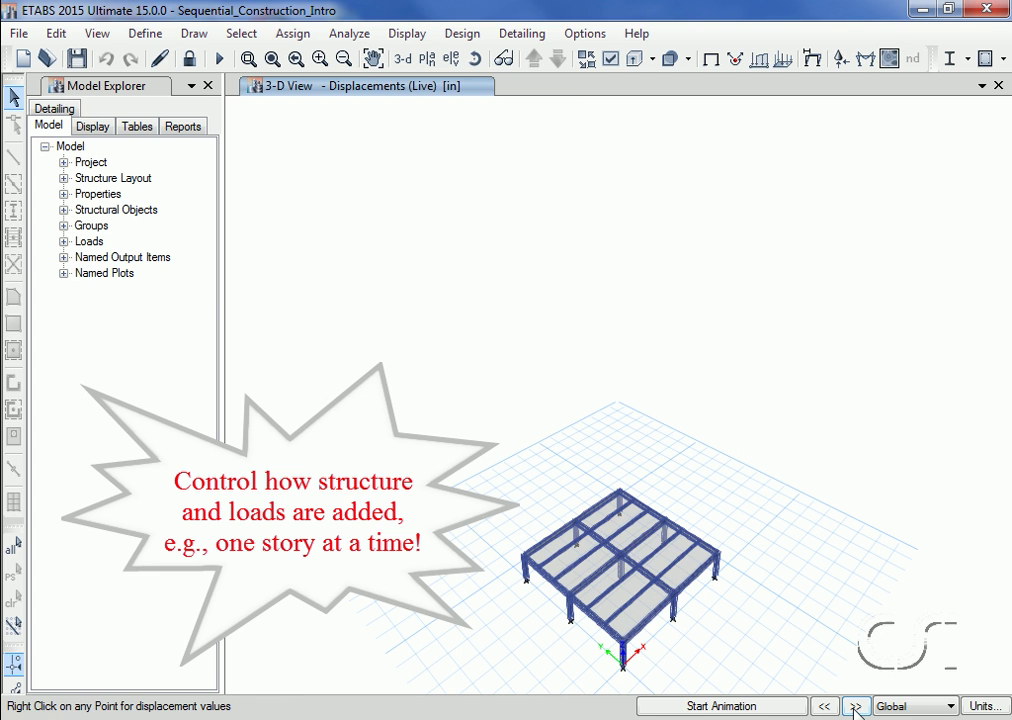
left_click(856, 707)
left_click(856, 707)
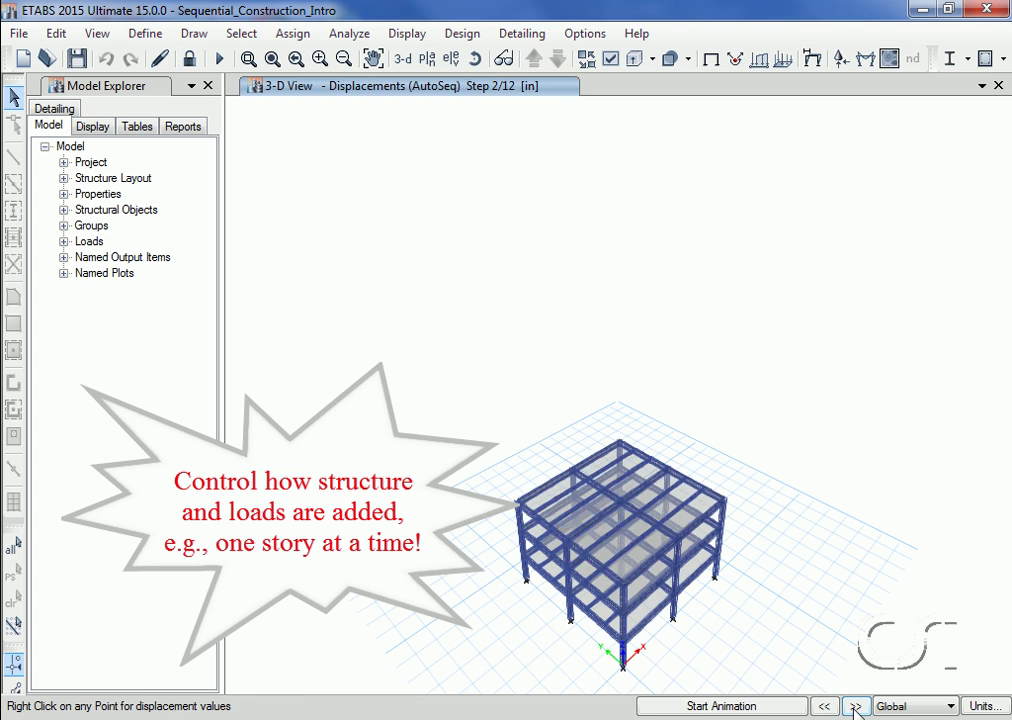
left_click(856, 707)
left_click(856, 707)
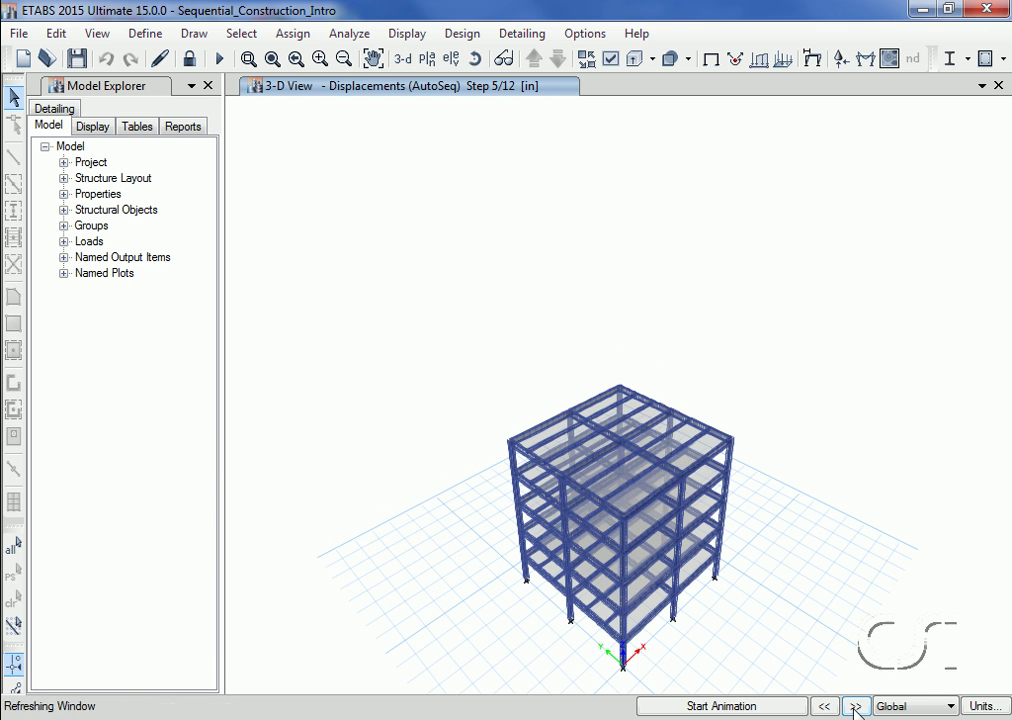
left_click(856, 707)
left_click(856, 707)
left_click(856, 707)
left_click(856, 707)
left_click(856, 707)
left_click(856, 707)
left_click(856, 707)
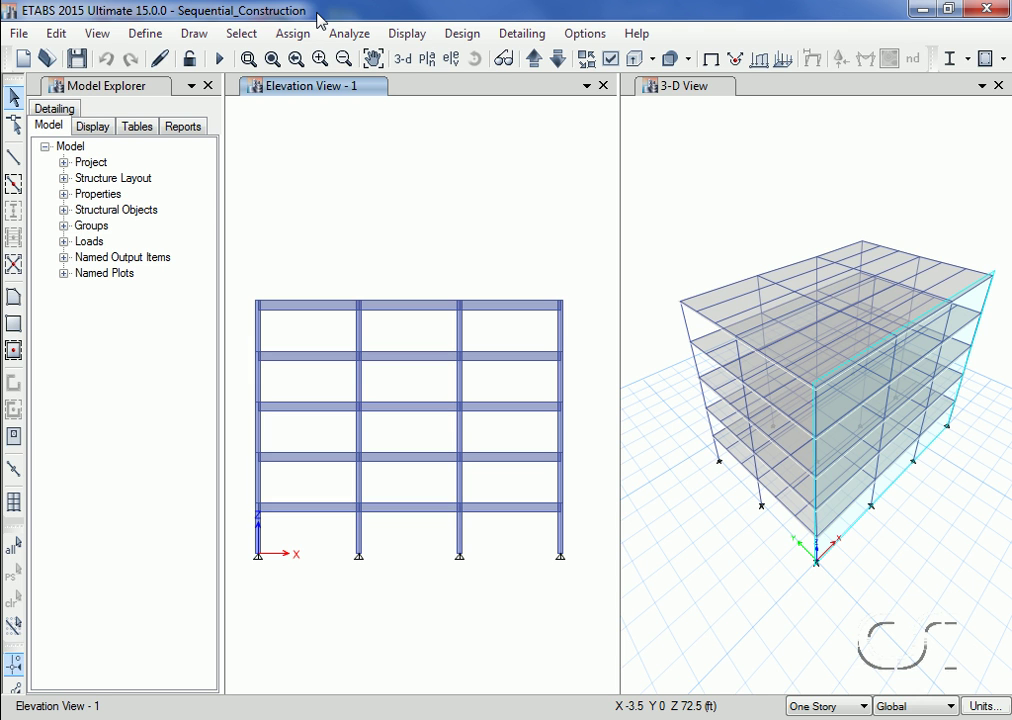
Delete the ground-story column at the second column line from the origin in the elevation view.
left_click_drag(362, 497, 377, 540)
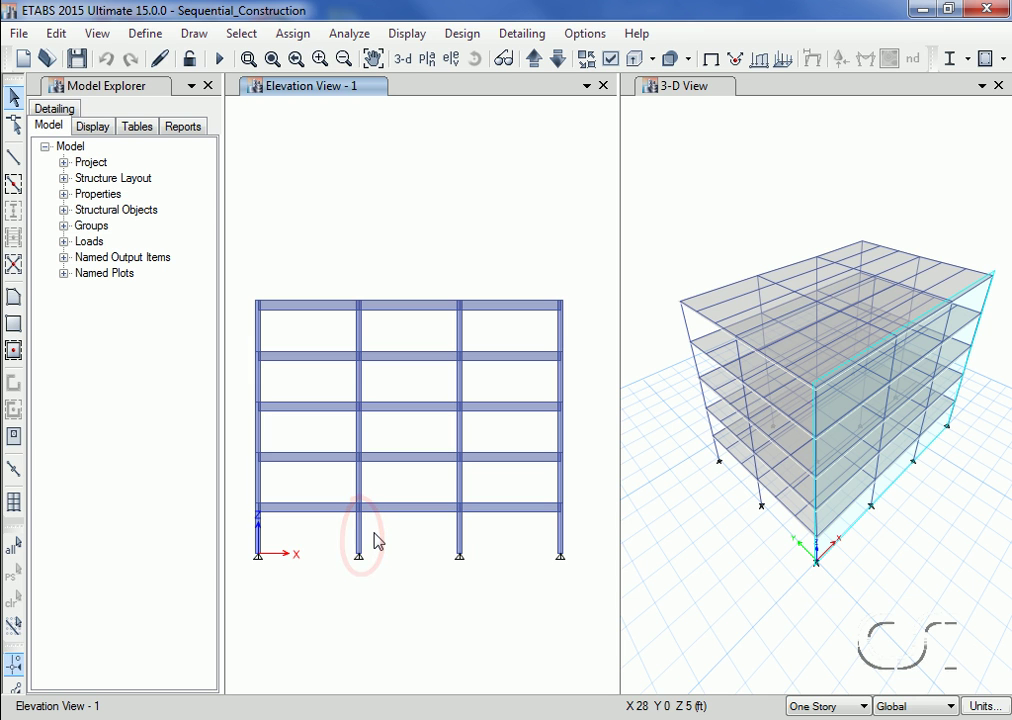
left_click(356, 535)
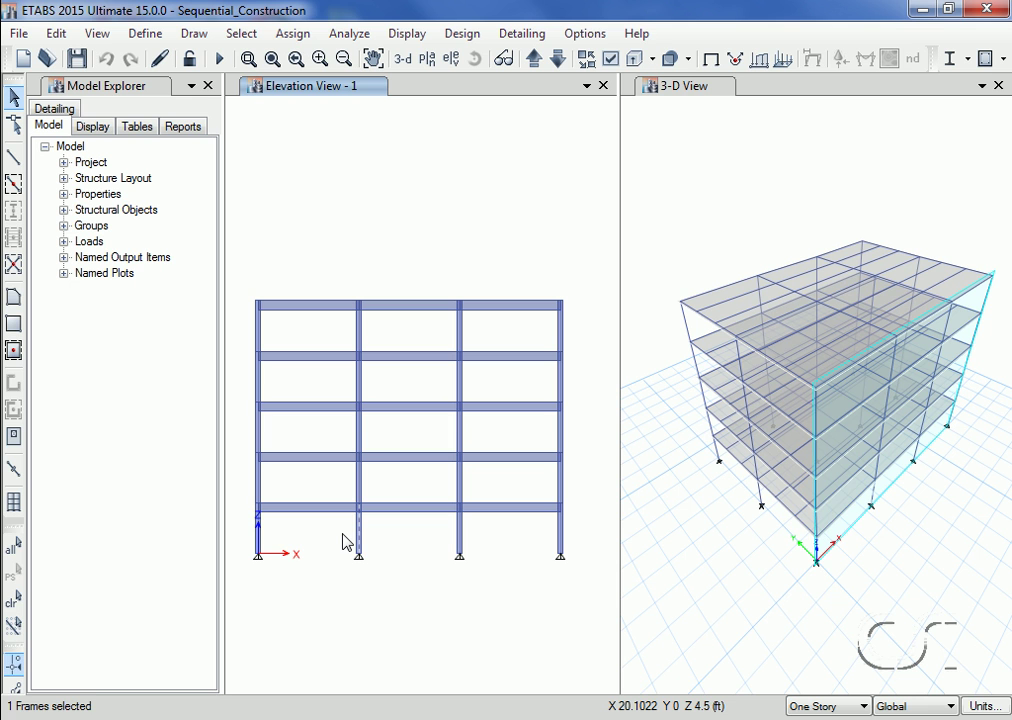
key("Delete")
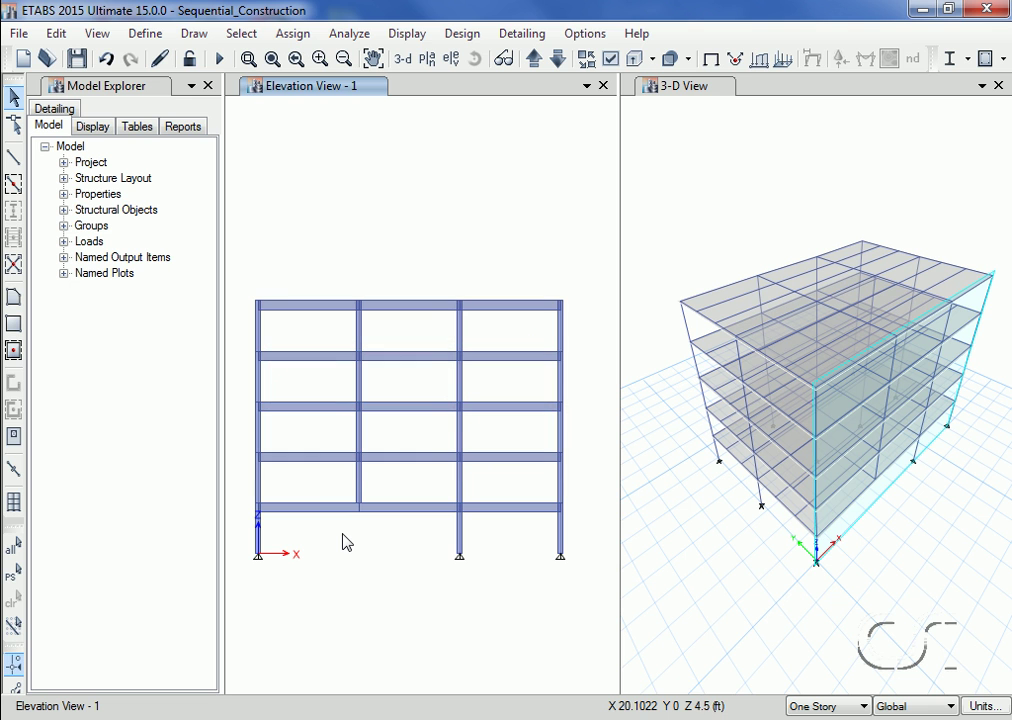
Review the self-weight multipliers of the Dead and Live load patterns.
left_click(143, 35)
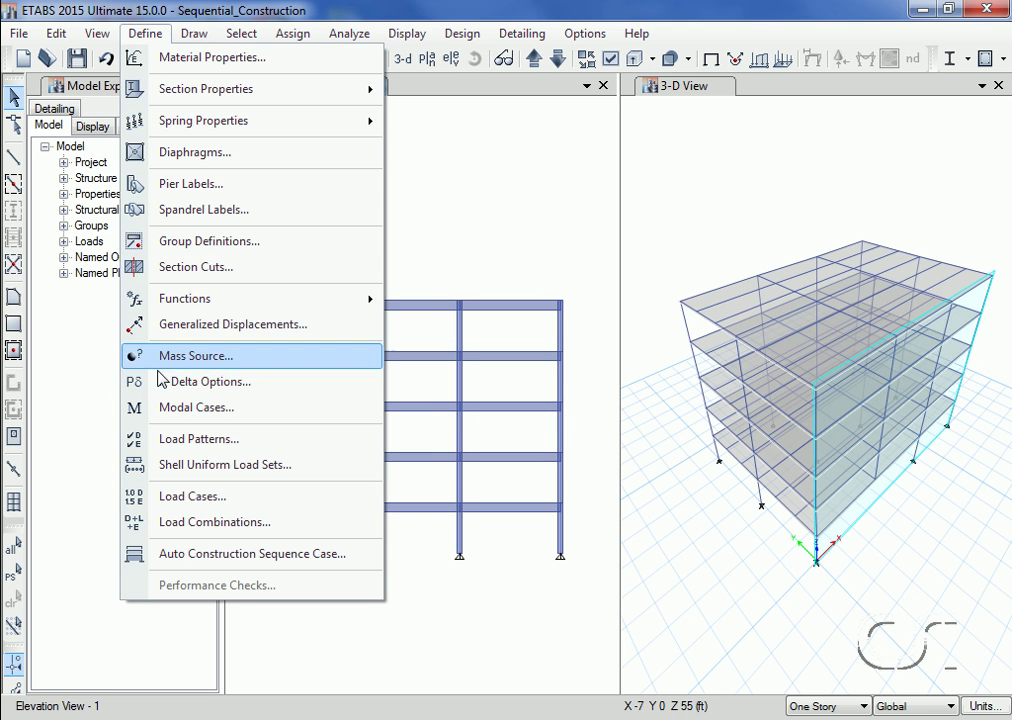
left_click(219, 441)
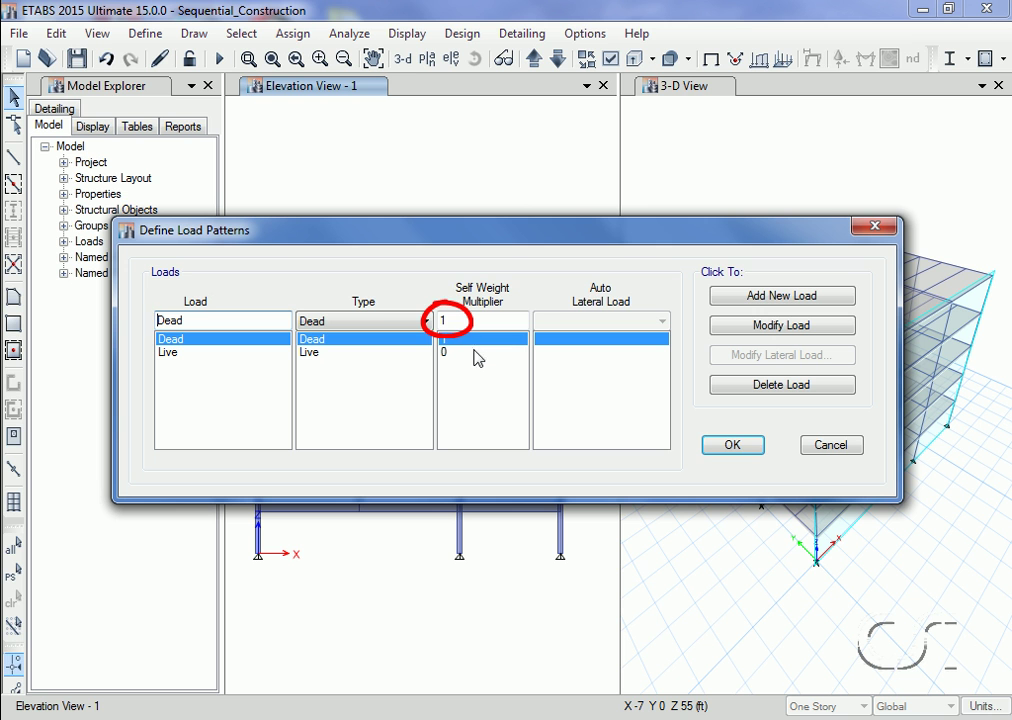
left_click(731, 446)
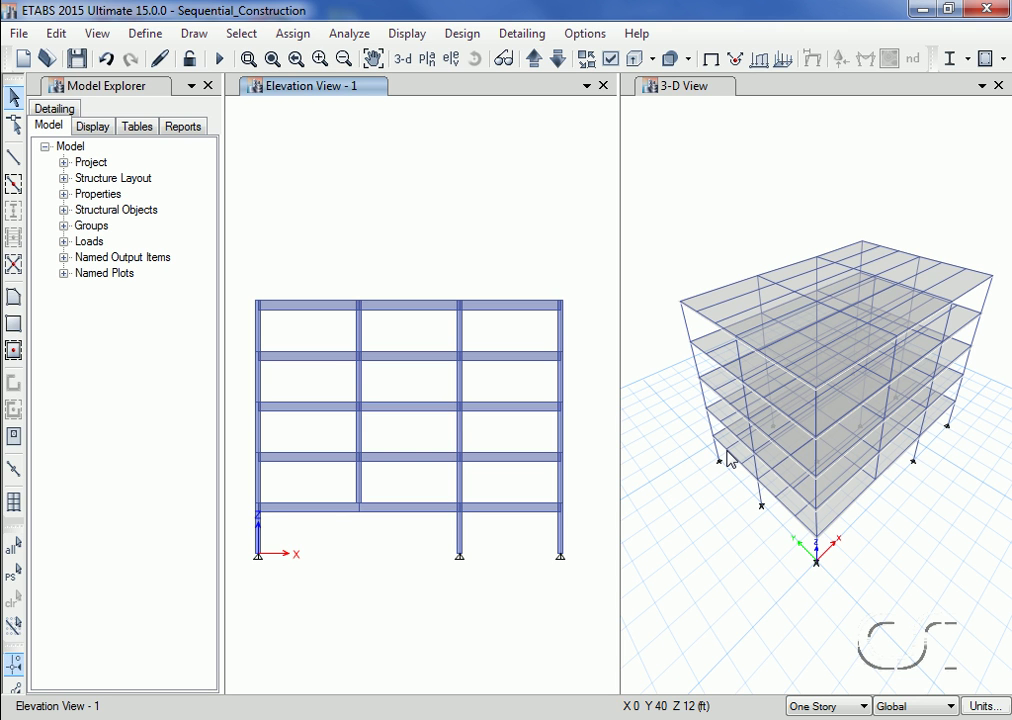
Activate the auto construction sequence load case with the geometric nonlinearity option set to None.
left_click(148, 34)
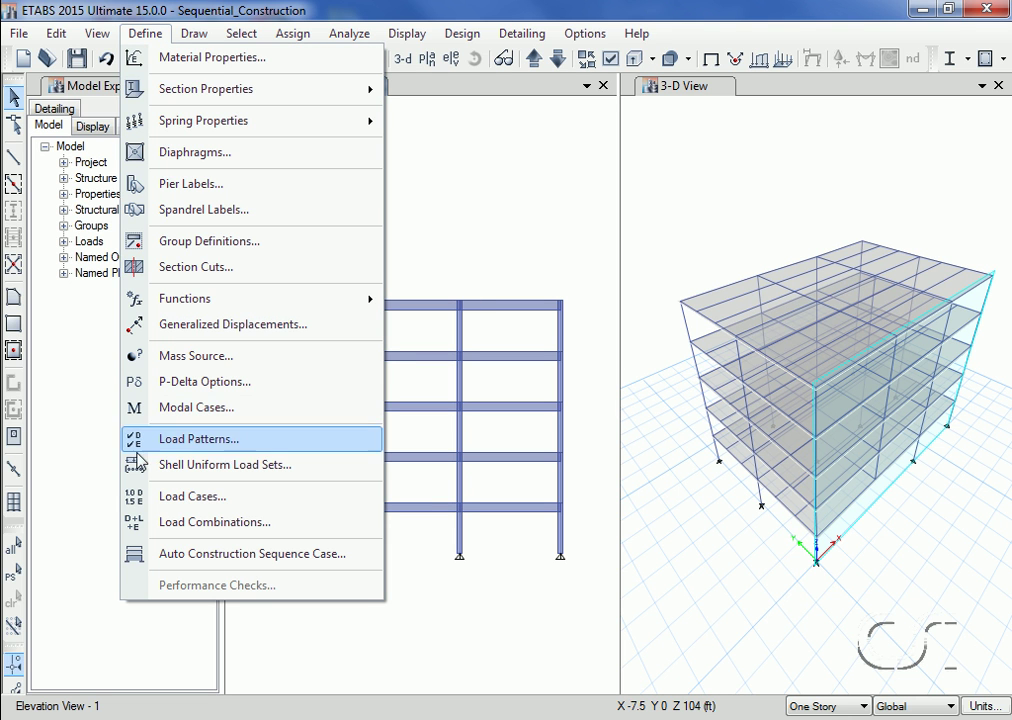
left_click(224, 555)
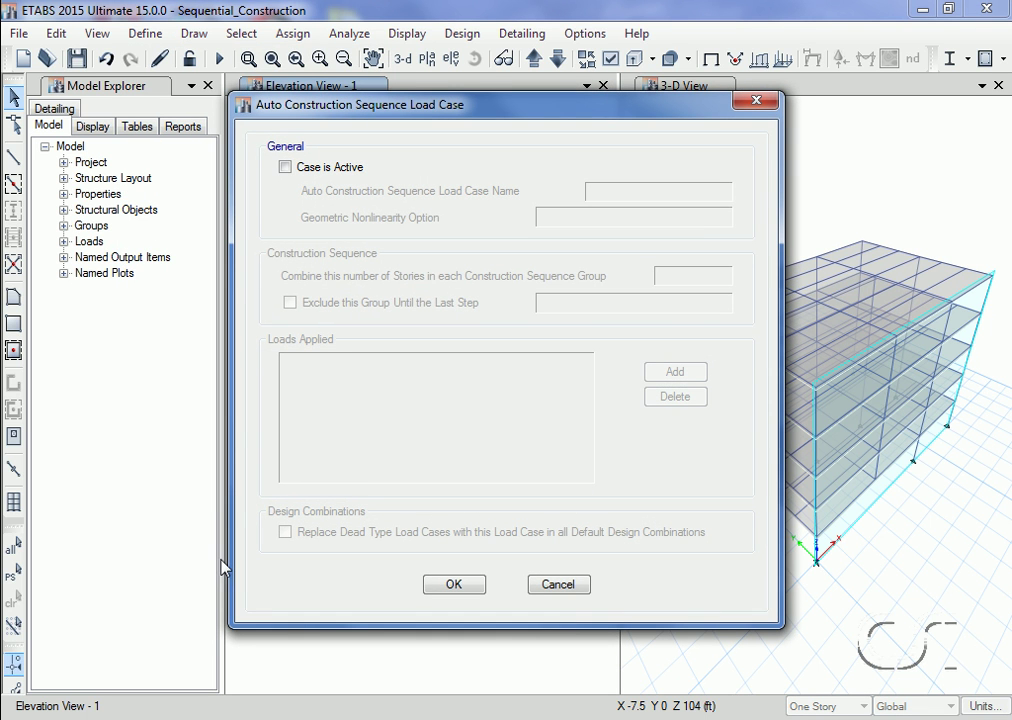
left_click(285, 168)
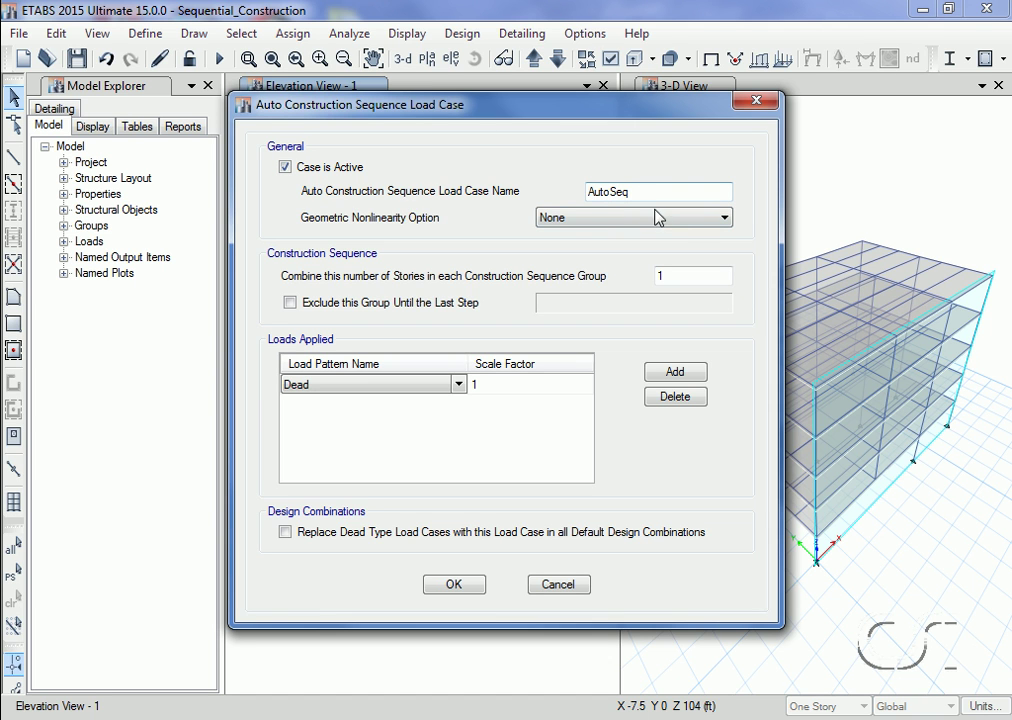
left_click(718, 220)
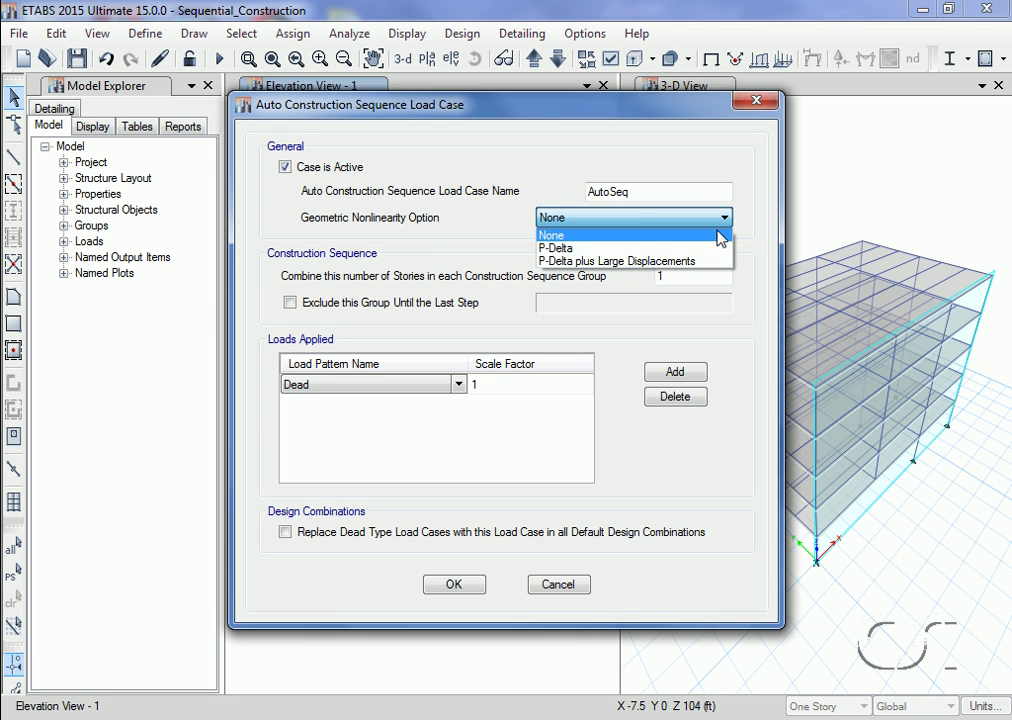
left_click(720, 236)
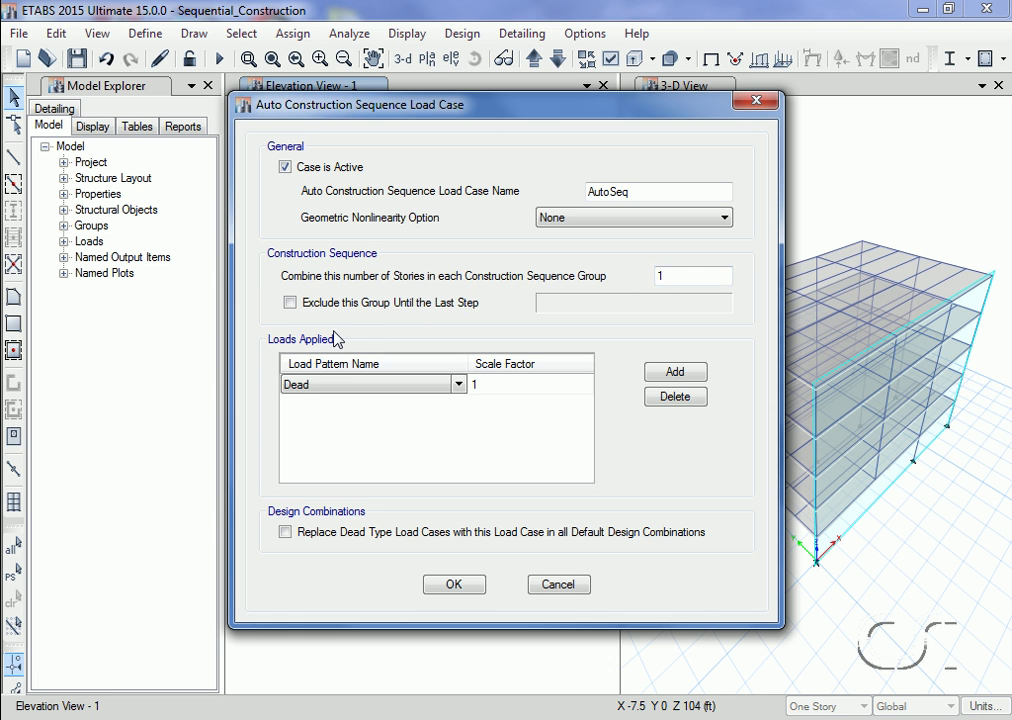
Choose Dead as the load pattern applied in the construction sequence case and accept the definition.
left_click(346, 386)
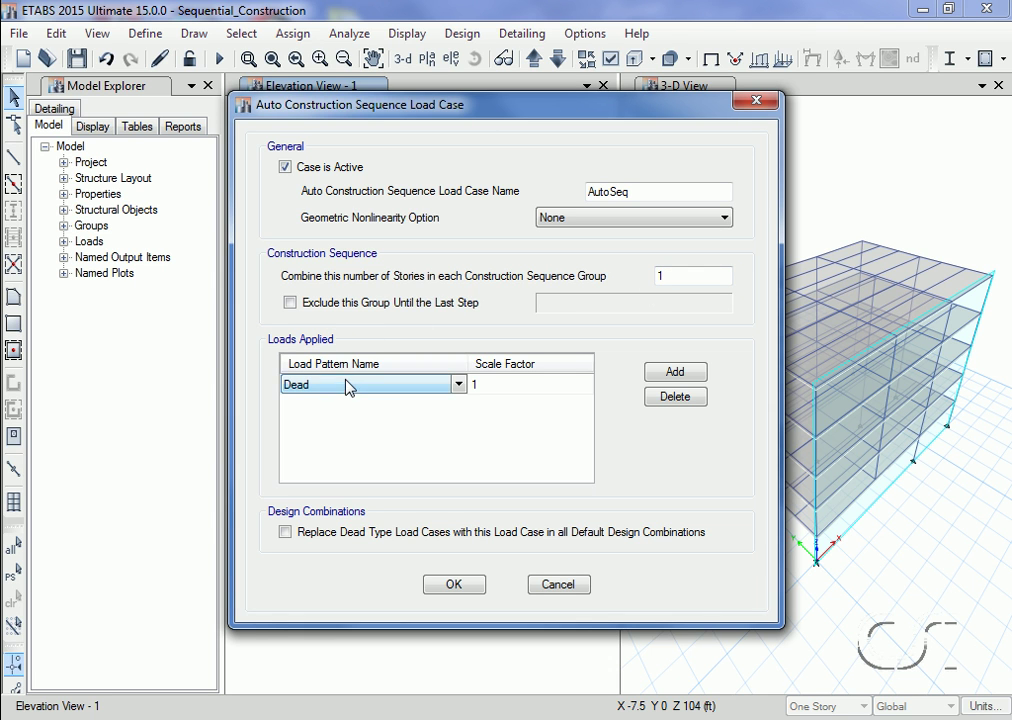
left_click(459, 384)
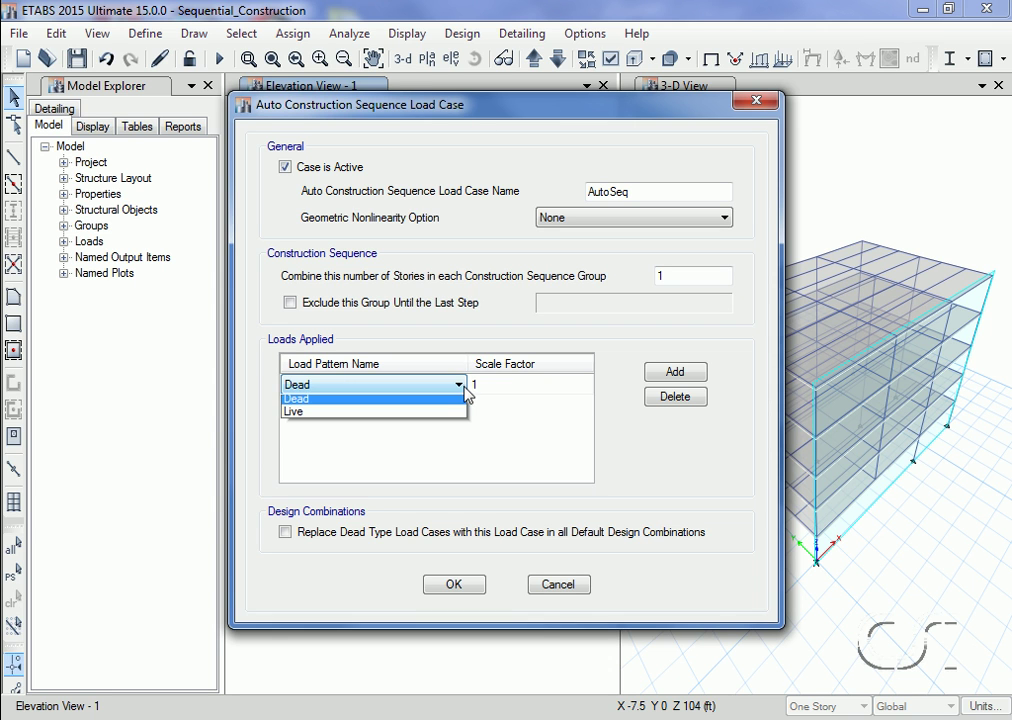
left_click(460, 403)
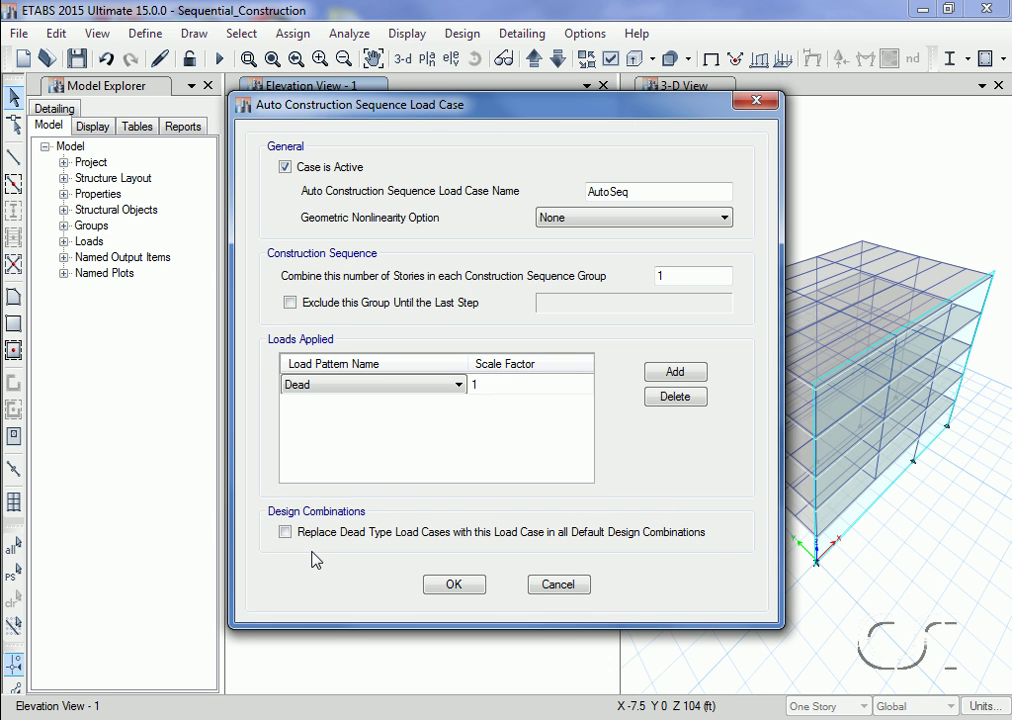
left_click(455, 588)
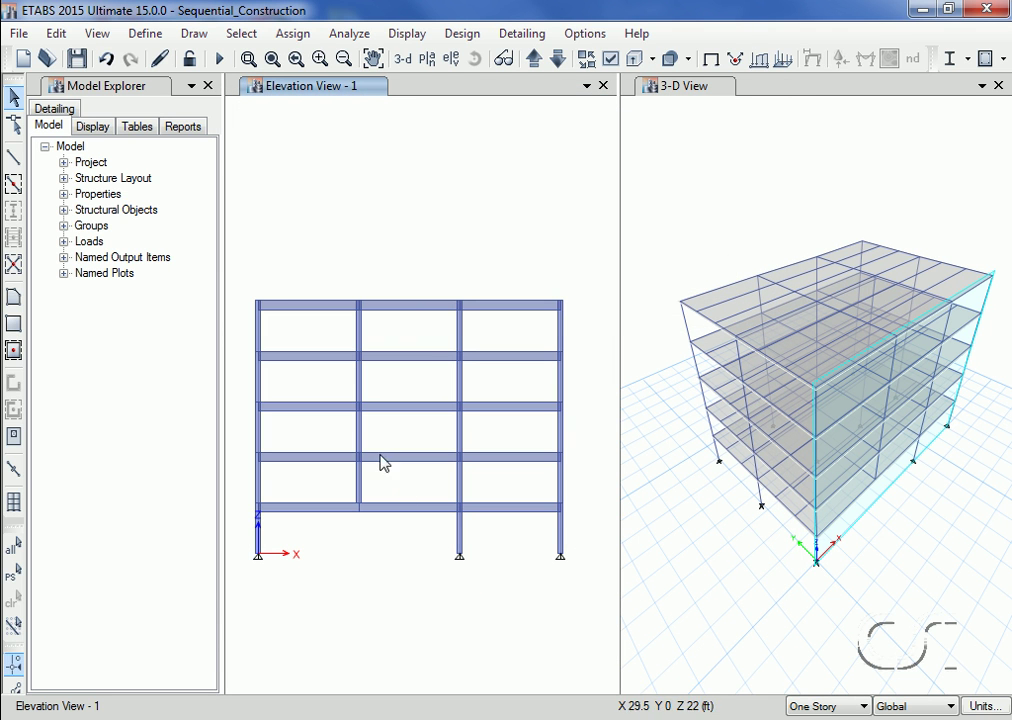
Examine the stage operations of the AutoSeq load case from stage 1 through stage 5.
left_click(145, 35)
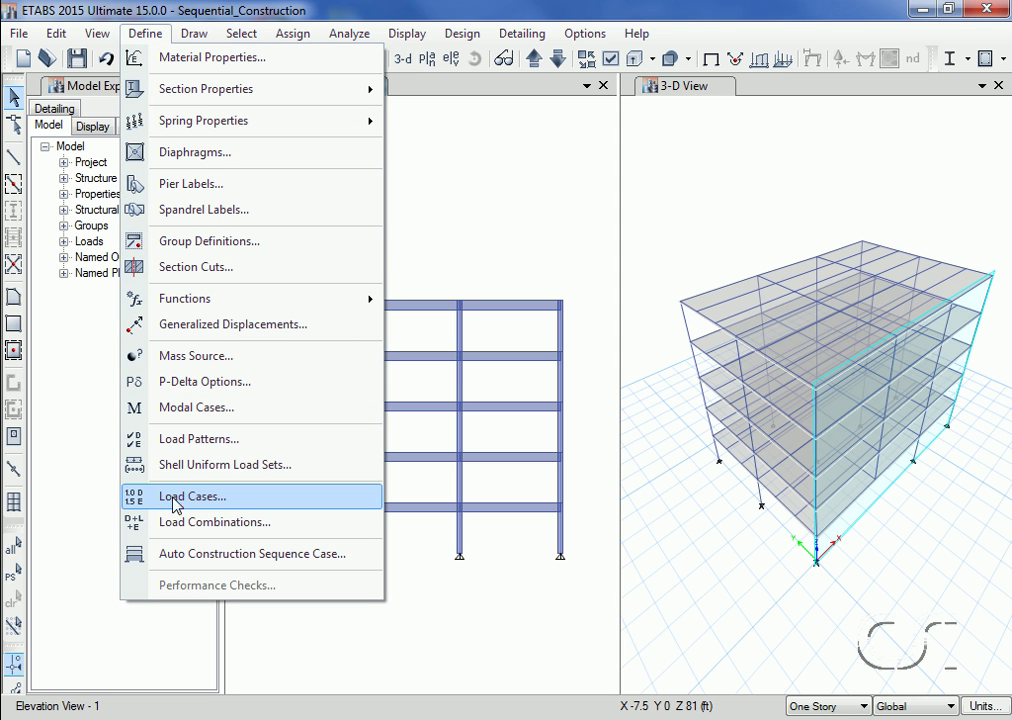
left_click(237, 506)
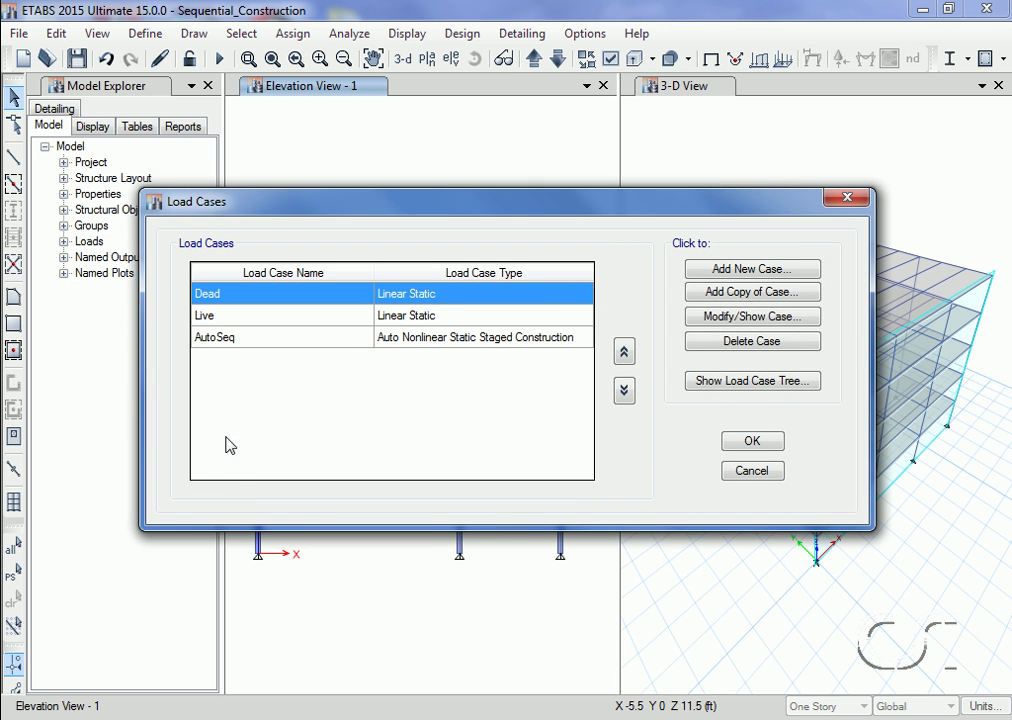
left_click(212, 338)
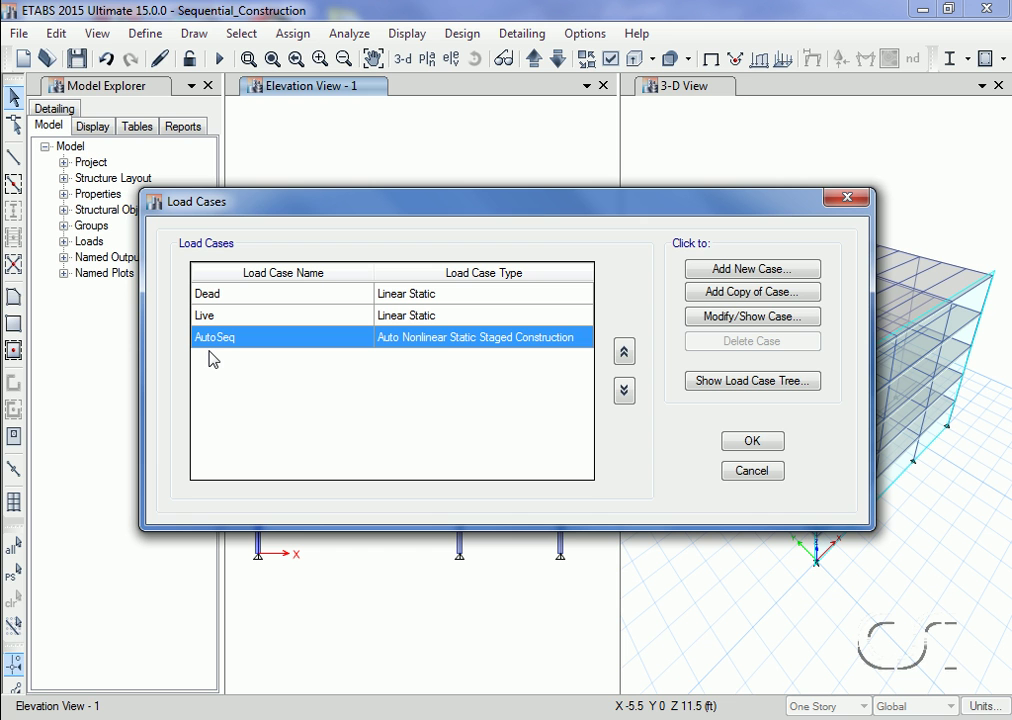
left_click(711, 317)
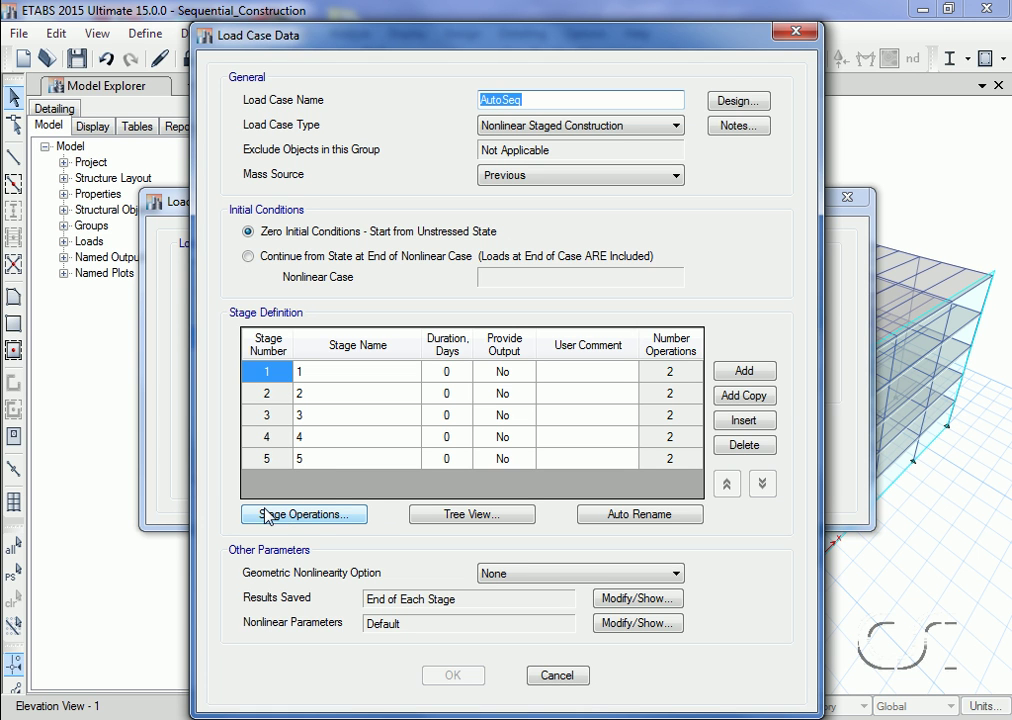
left_click(337, 518)
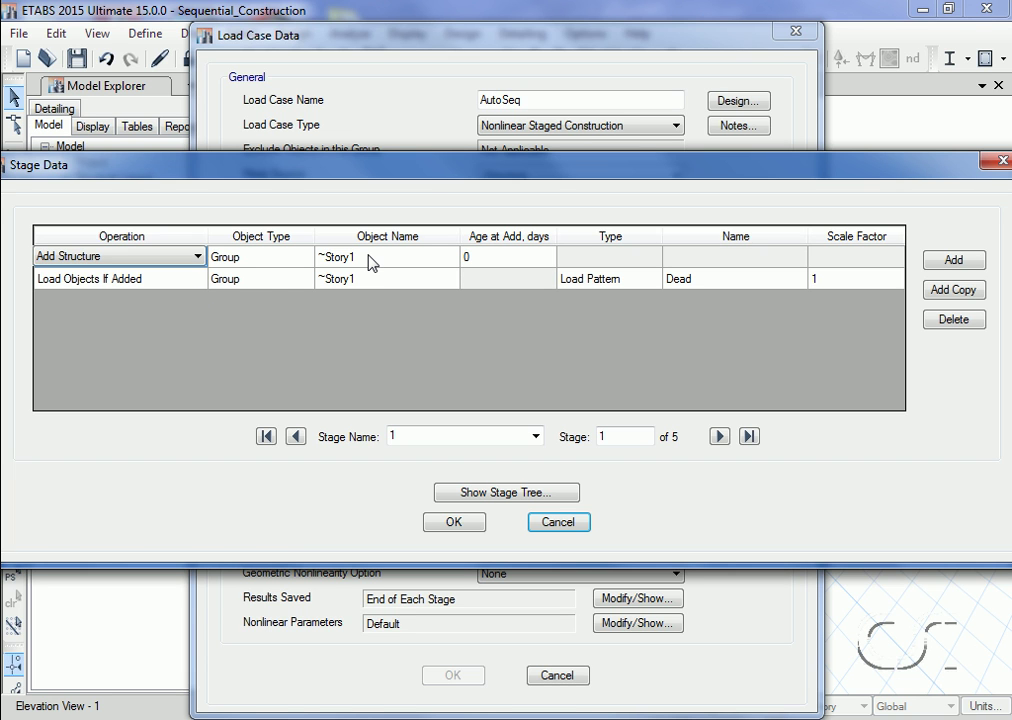
left_click(195, 281)
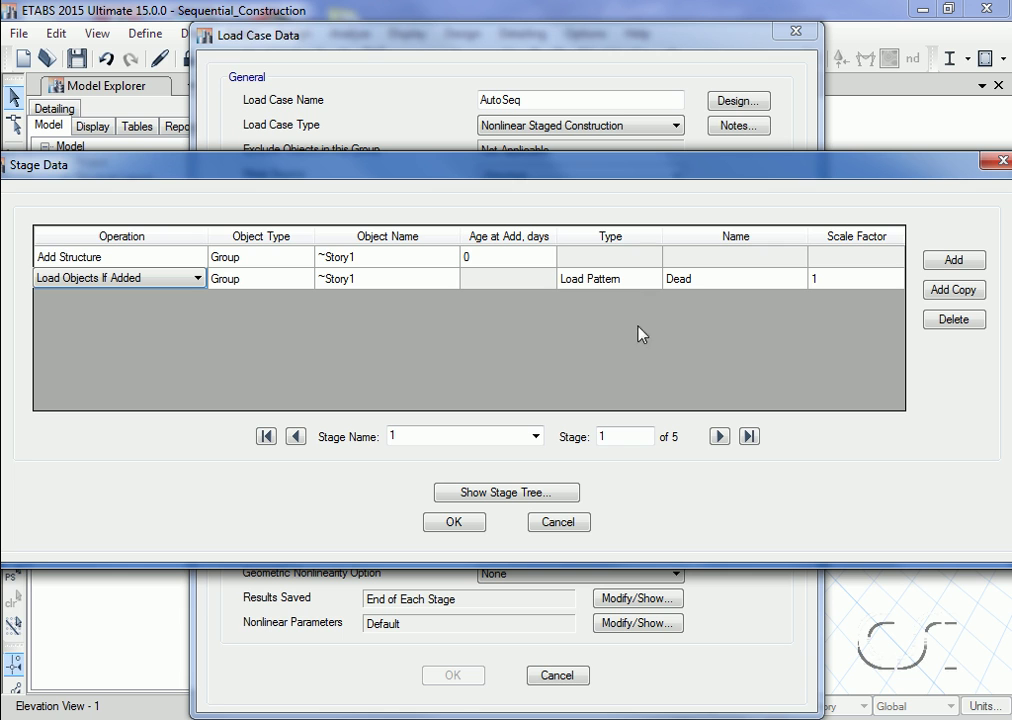
left_click(720, 437)
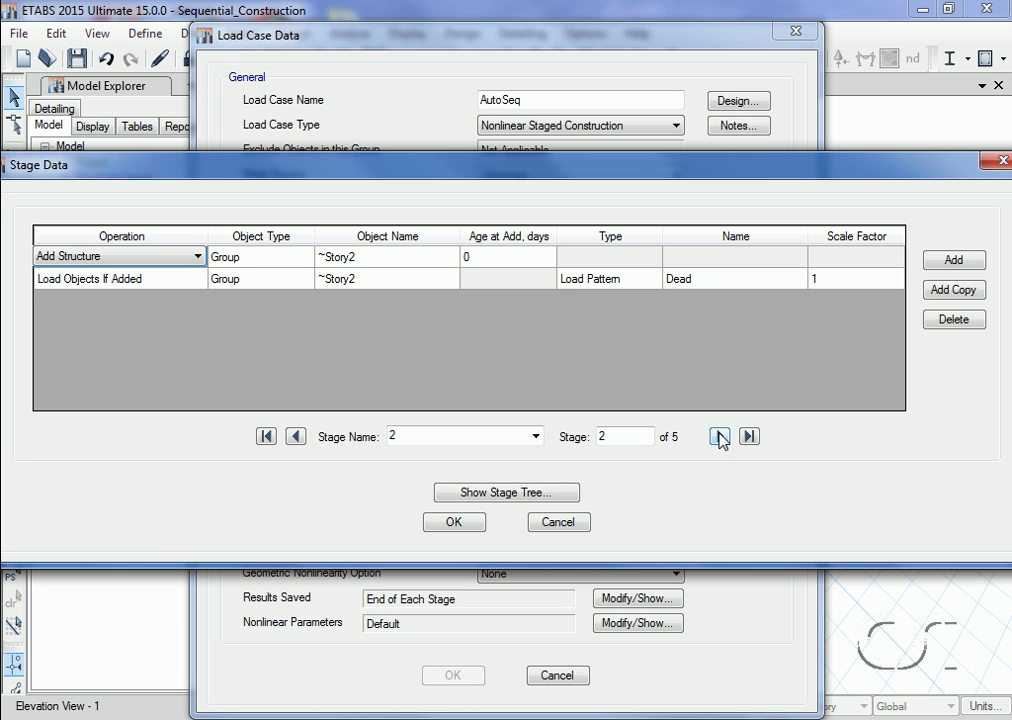
left_click(720, 437)
left_click(720, 437)
left_click(720, 437)
Review the operations of all stages in the AutoSeq staged construction tree and close the load case dialogs.
left_click(506, 493)
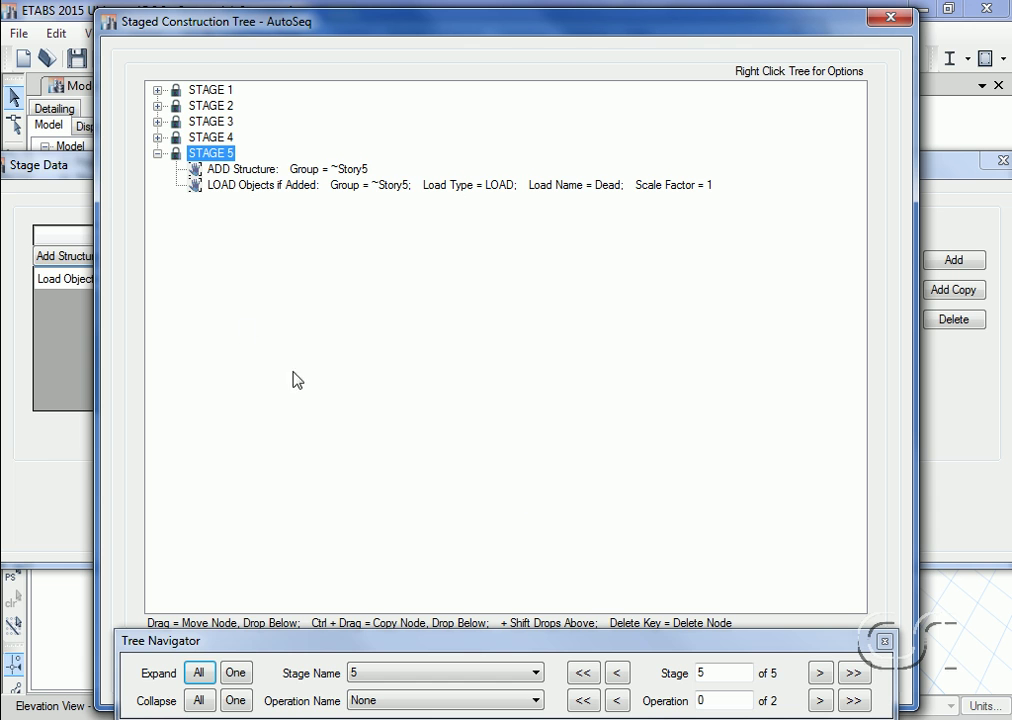
left_click(157, 137)
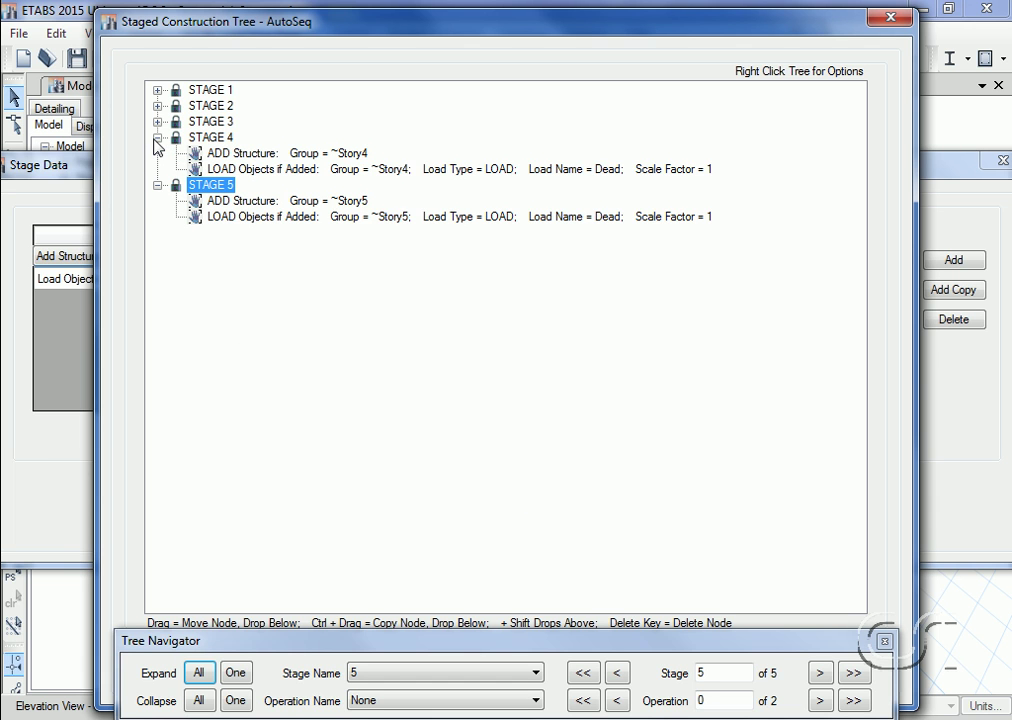
left_click(157, 121)
left_click(157, 105)
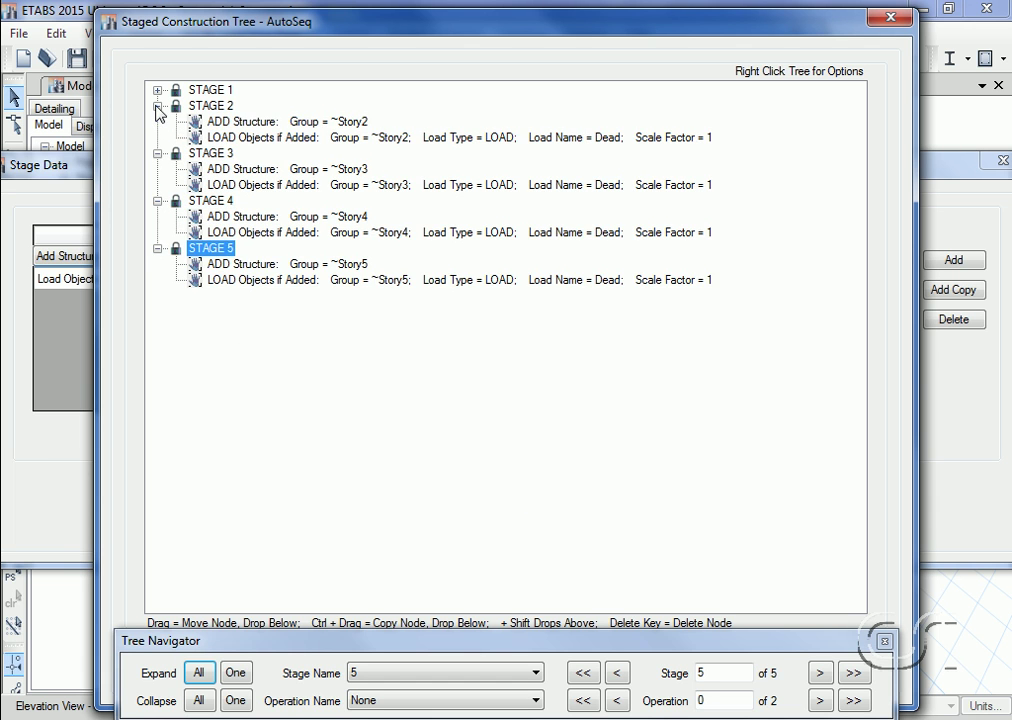
left_click(157, 90)
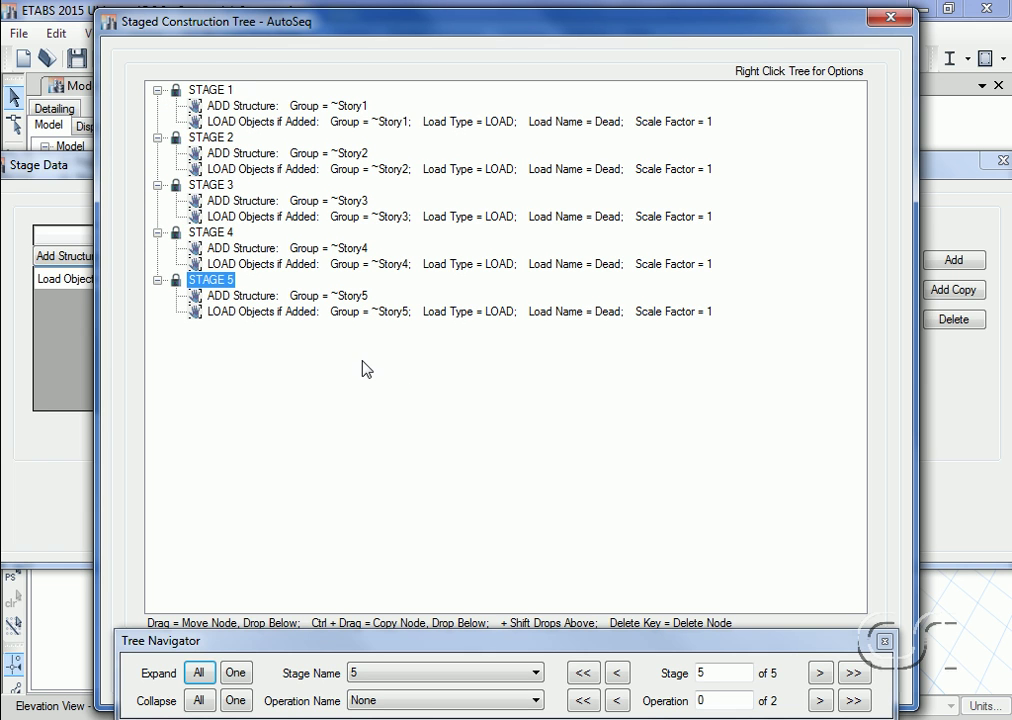
left_click(893, 20)
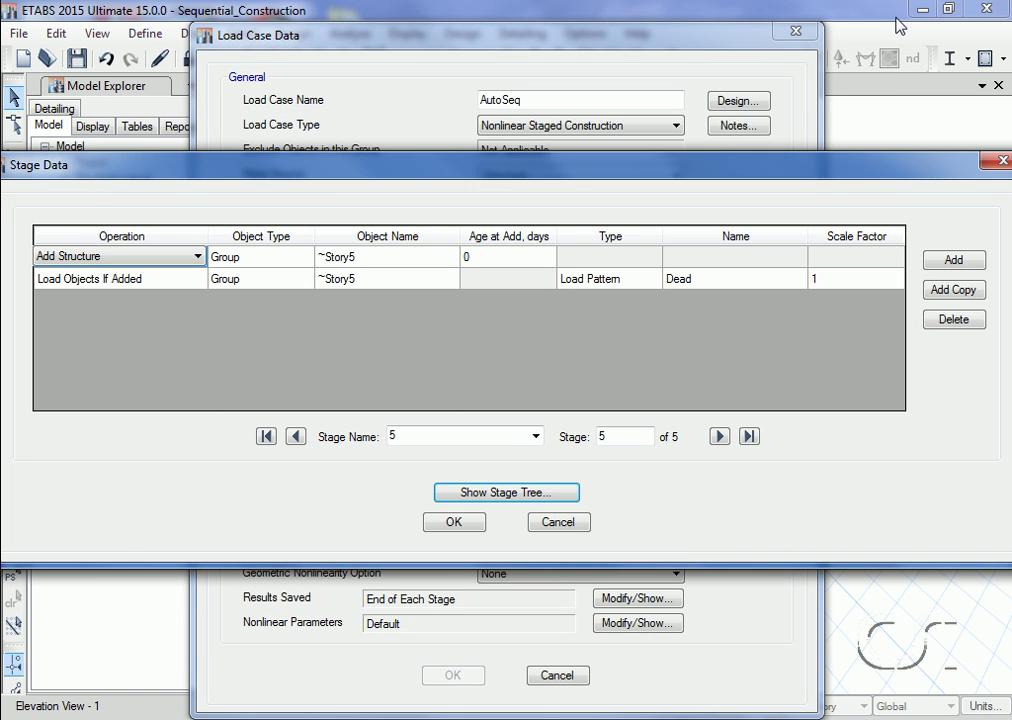
left_click(455, 524)
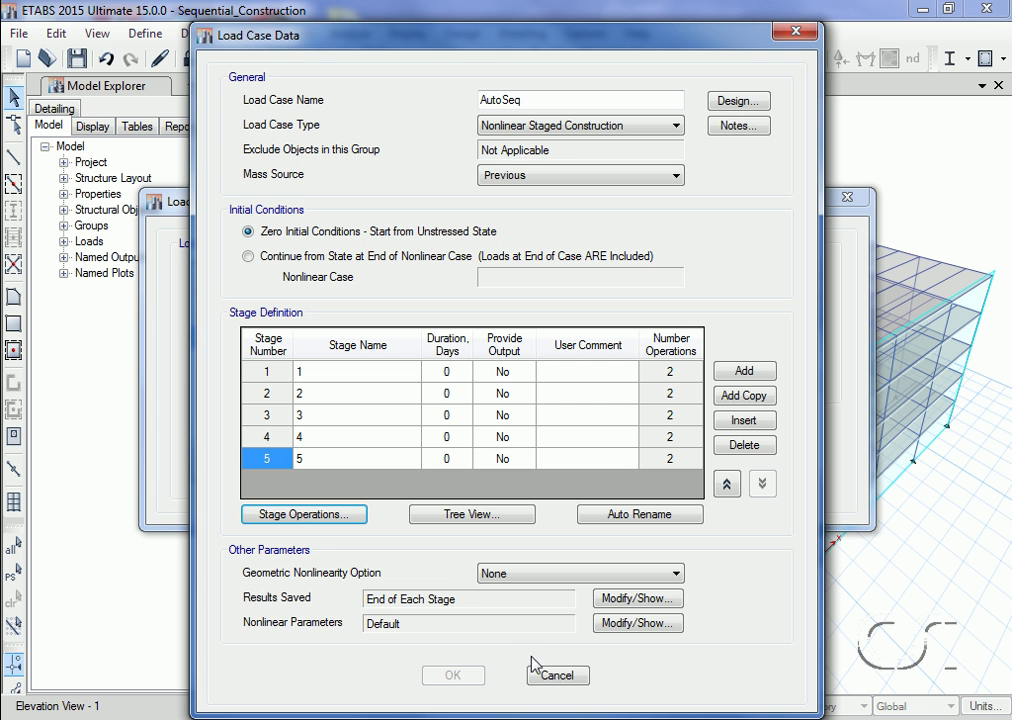
left_click(557, 677)
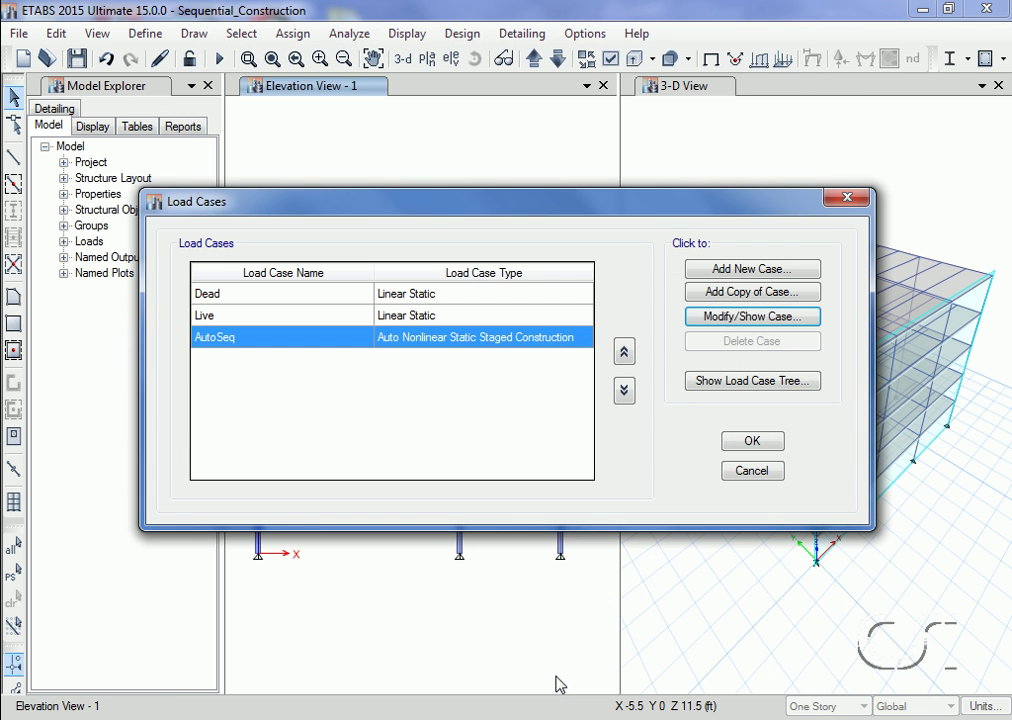
left_click(752, 442)
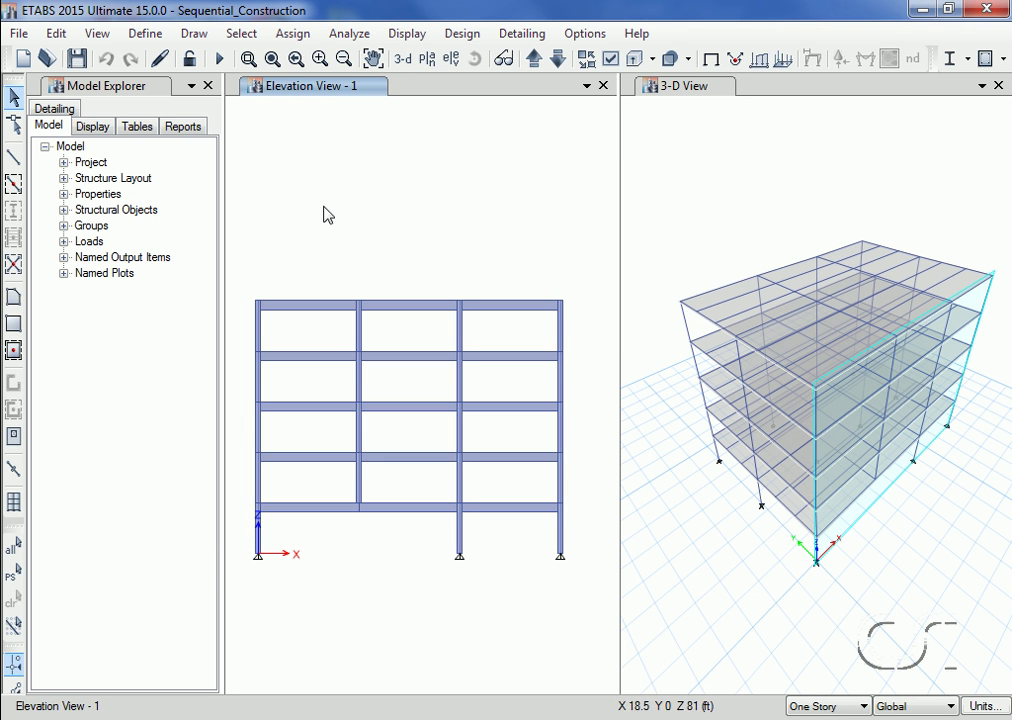
Run the structural analysis of the model.
left_click(219, 60)
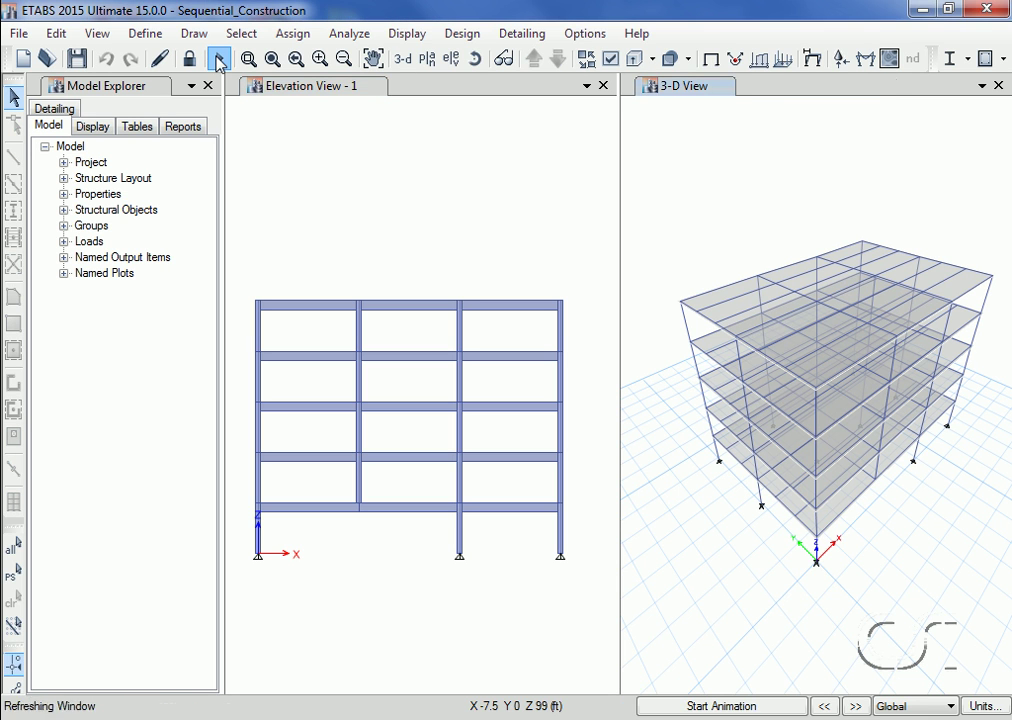
Turn off the extruded display of frames in the elevation 1 view.
left_click(302, 162)
left_click(610, 62)
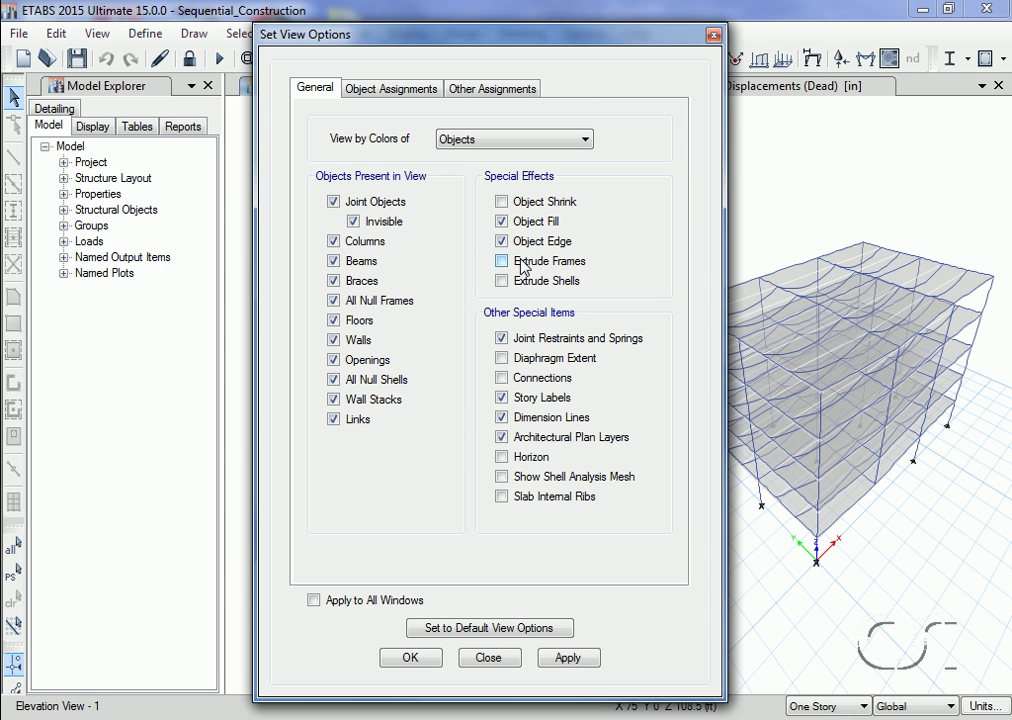
left_click(410, 658)
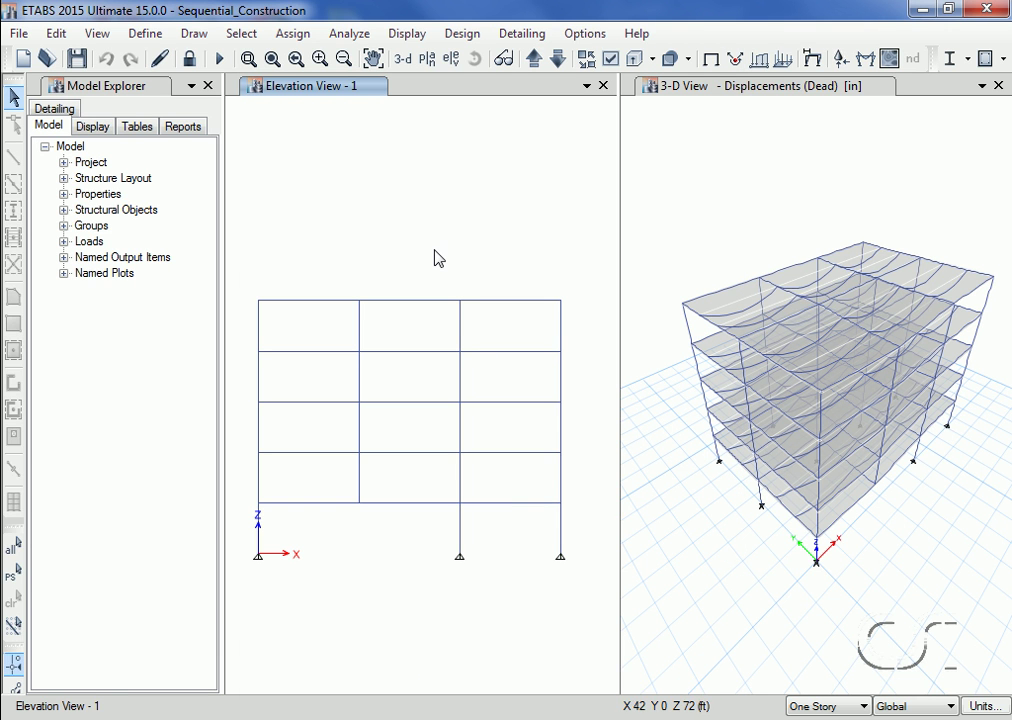
Display the deformed shape for the Dead case in the elevation 1 view with a user-defined scale factor of 200.
left_click(418, 35)
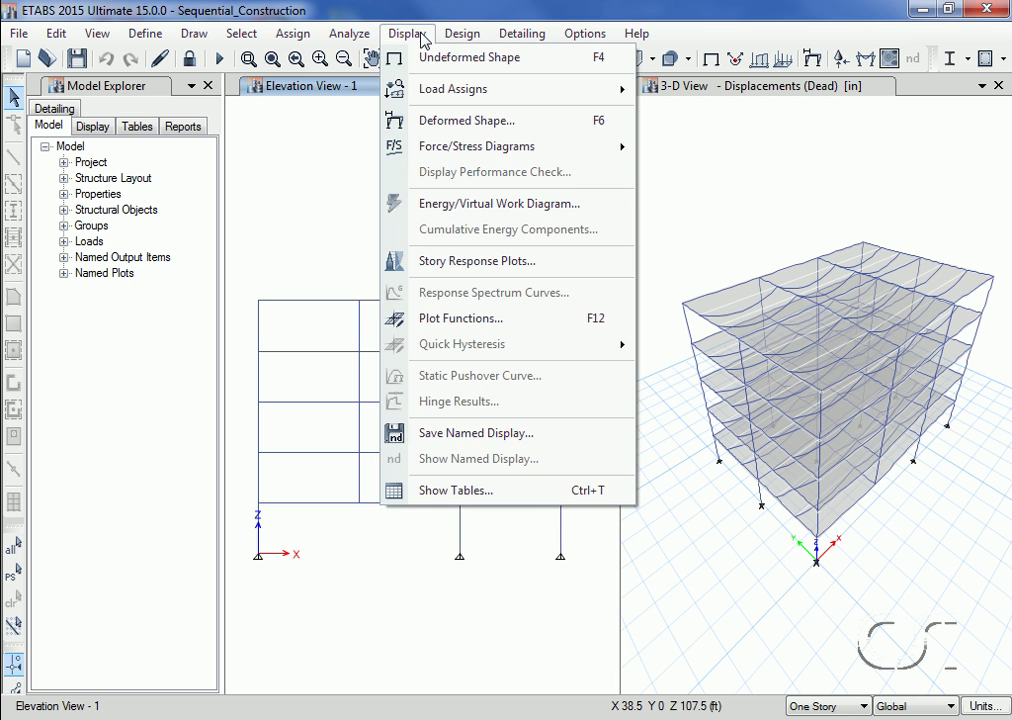
left_click(430, 121)
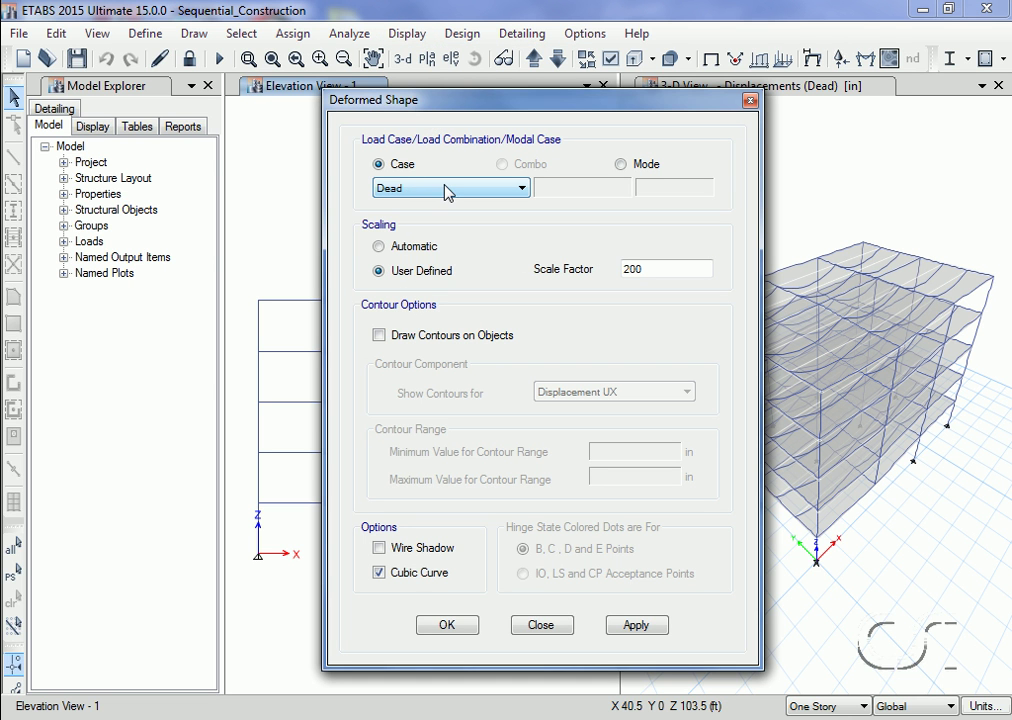
left_click(677, 272)
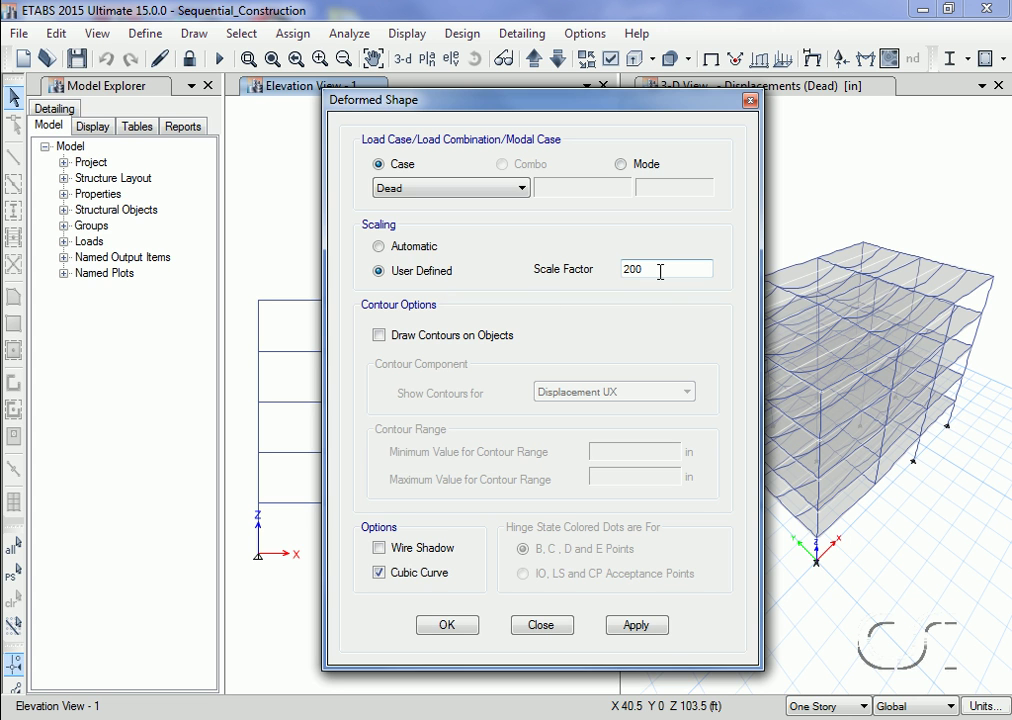
left_click(452, 626)
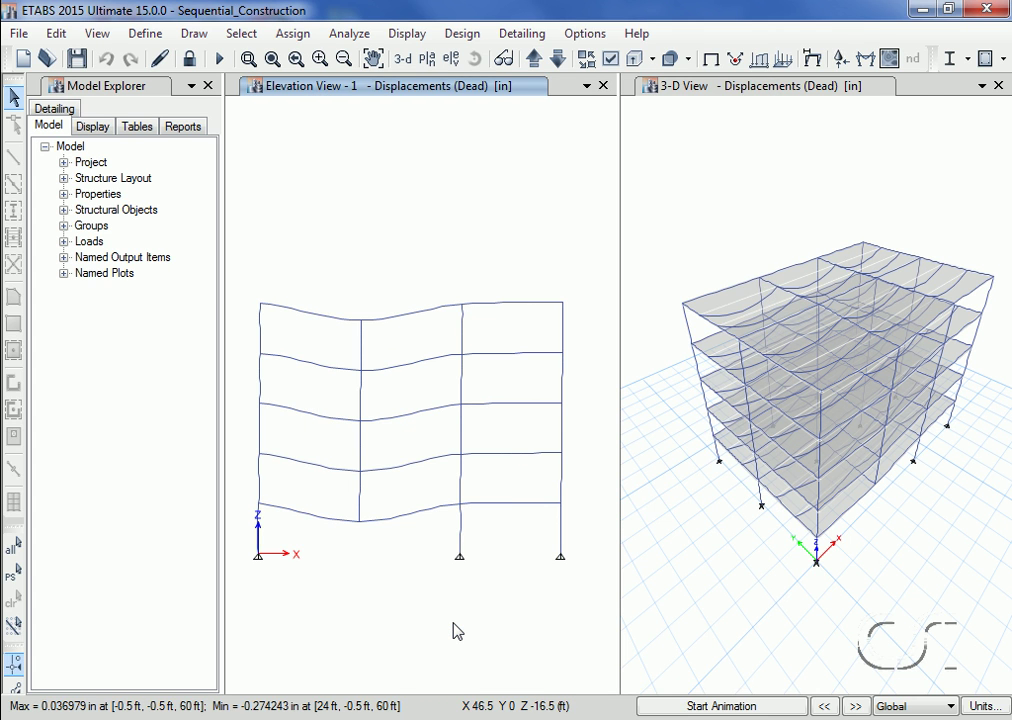
Change the 3-D view window to show elevation 1.
left_click(673, 261)
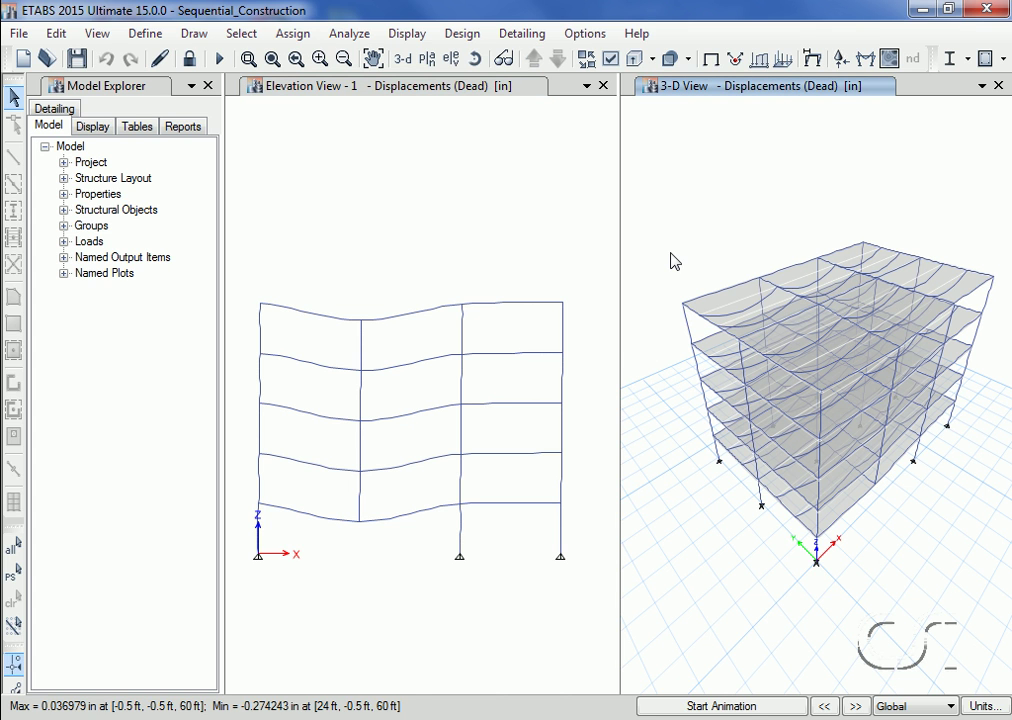
left_click(452, 58)
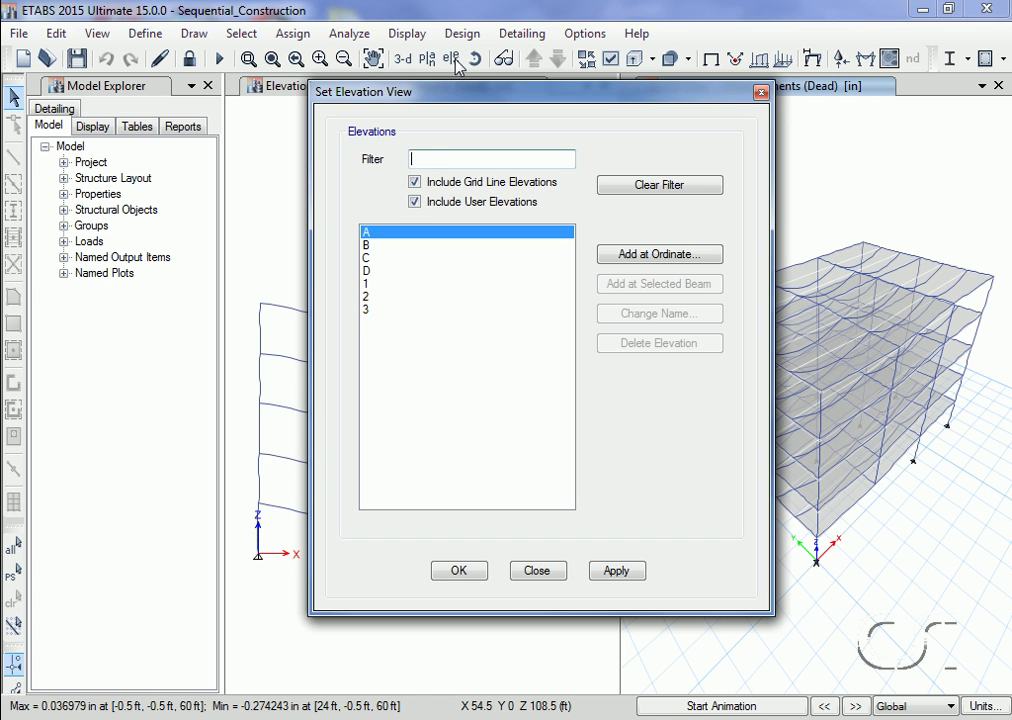
left_click(366, 288)
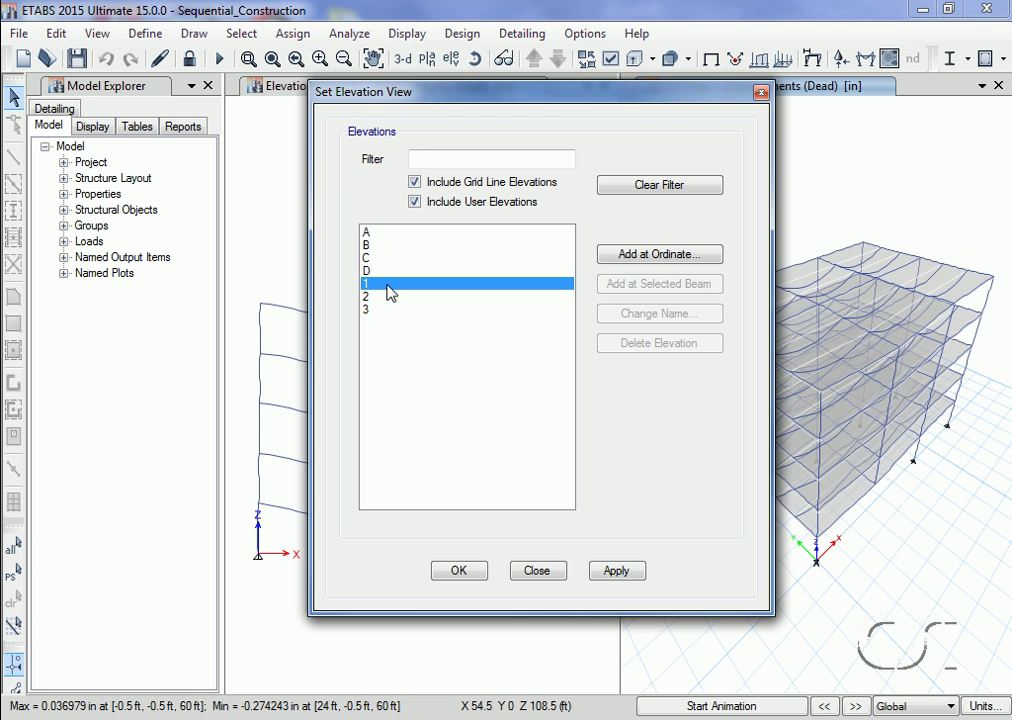
left_click(462, 574)
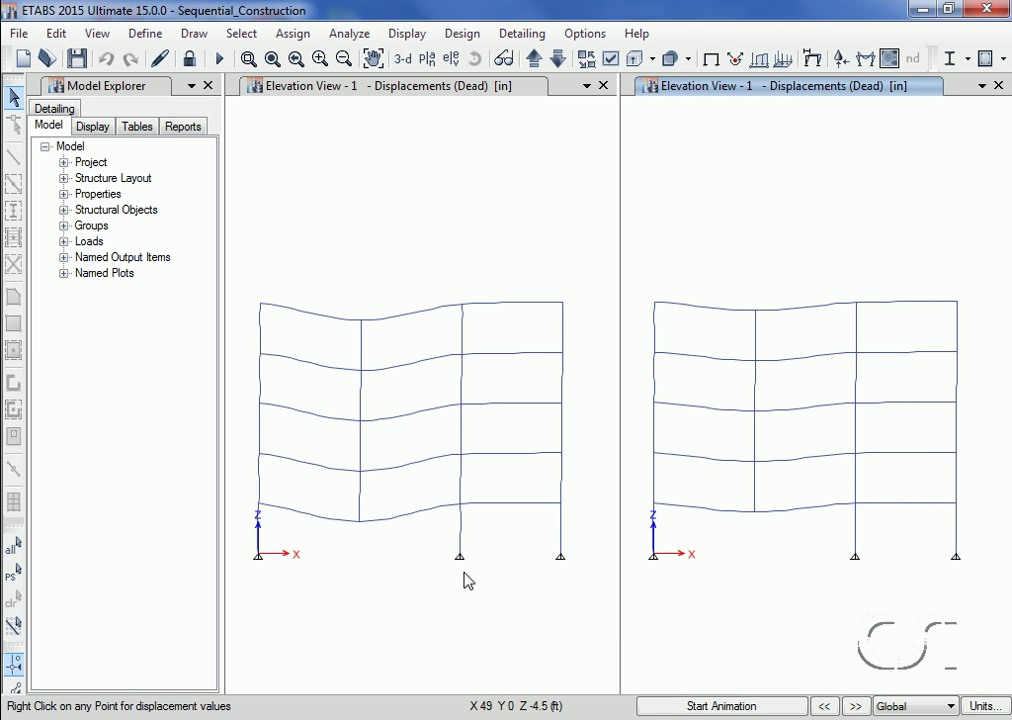
Display the AutoSeq deformed shape at step number 1 in the second elevation view with a scale factor of 200.
left_click(414, 36)
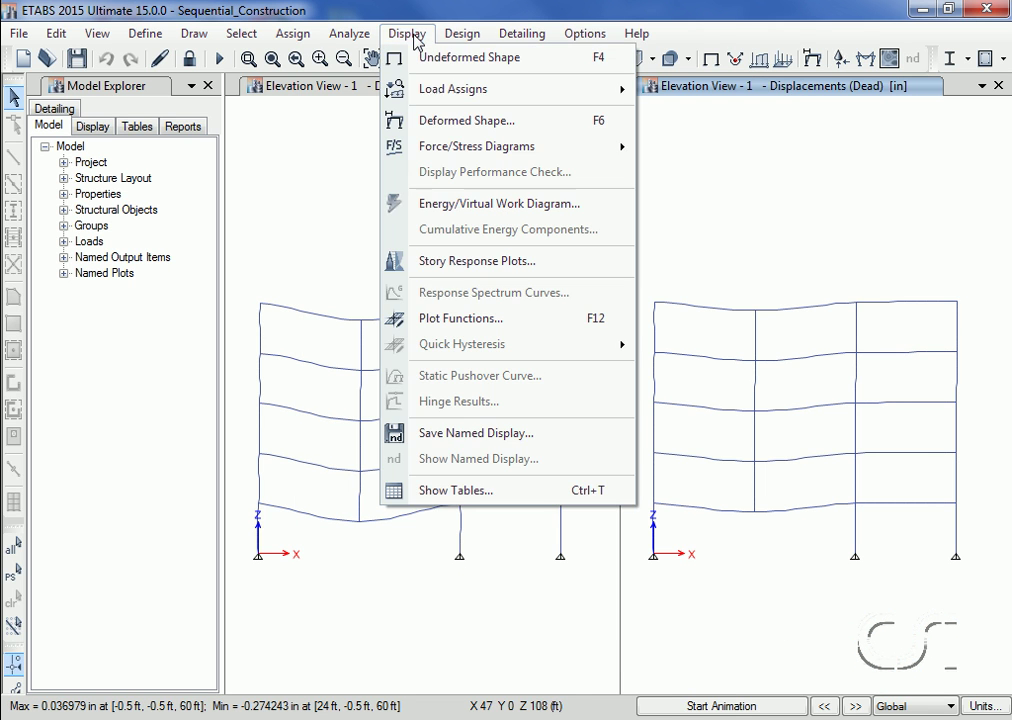
left_click(429, 118)
left_click(431, 189)
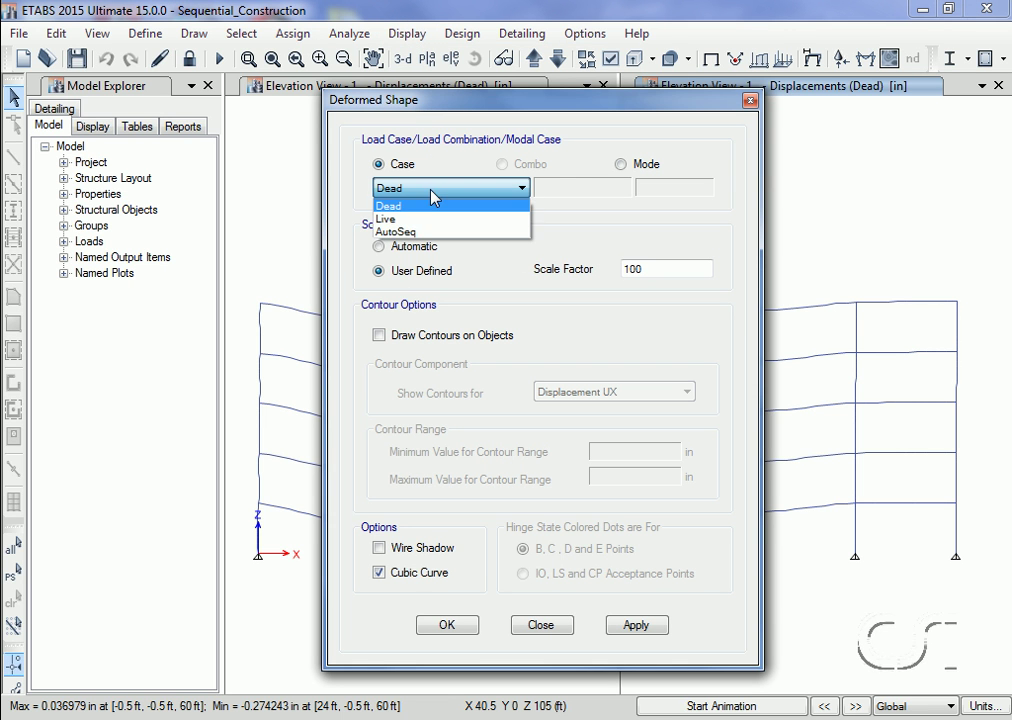
left_click(428, 231)
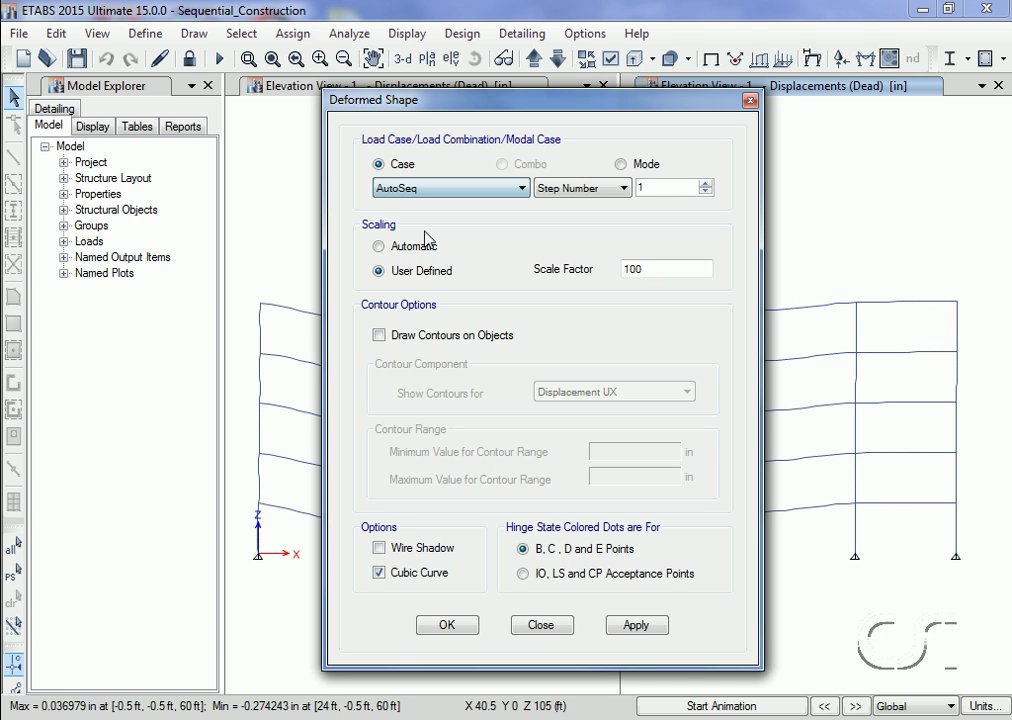
double_click(649, 270)
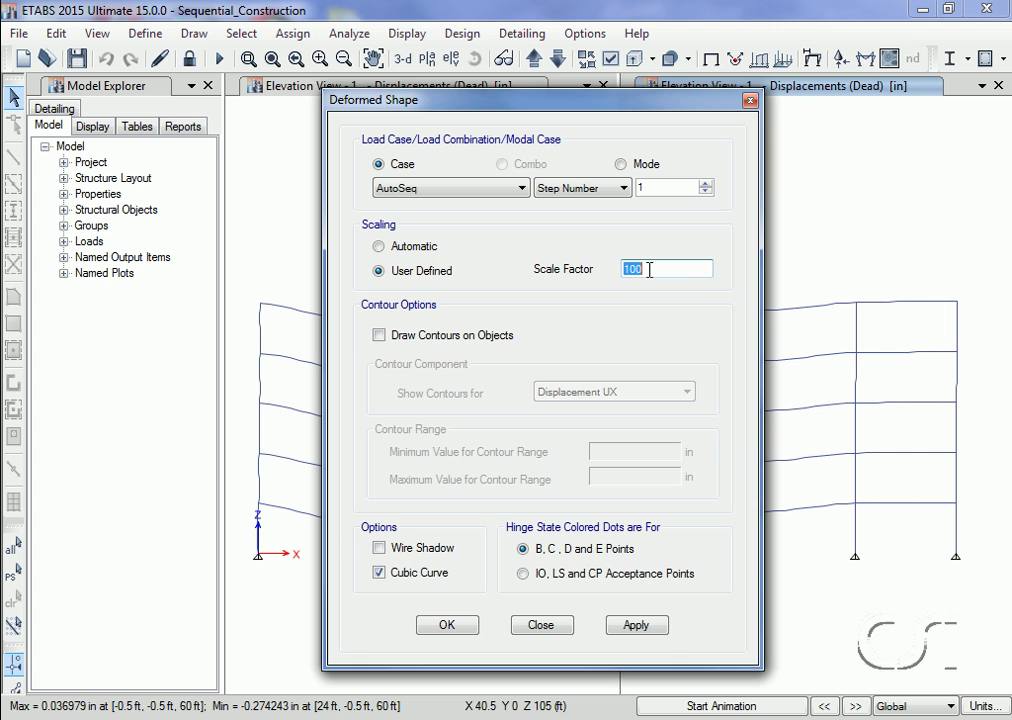
type("200")
left_click(466, 630)
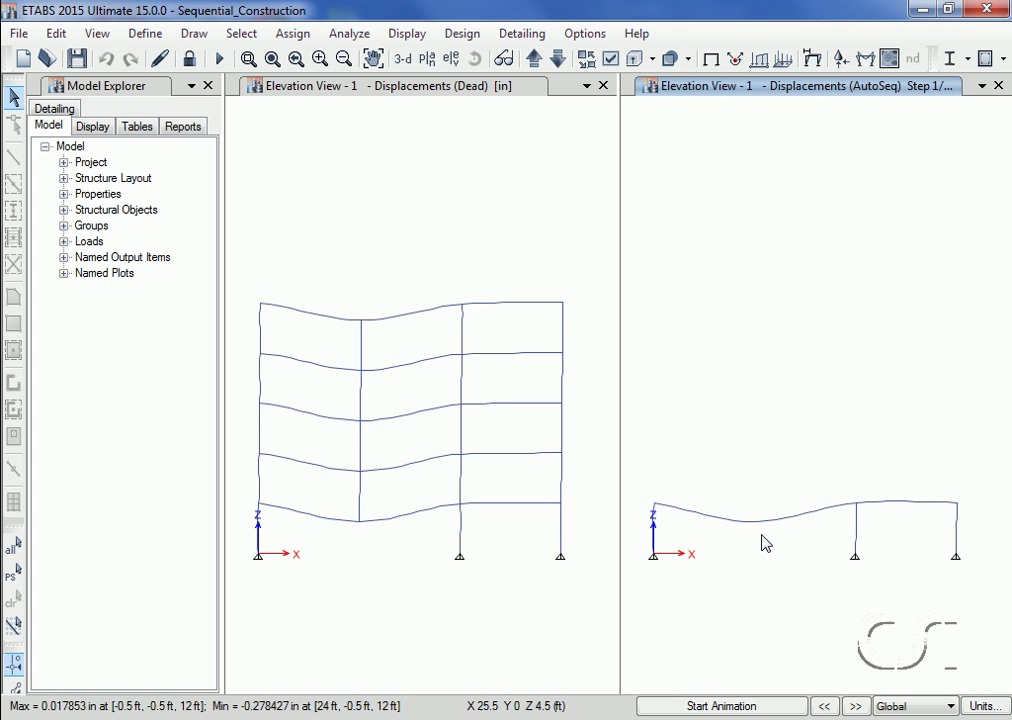
Advance the AutoSeq deformed shape through the construction steps from step 2 to step 5.
left_click(858, 706)
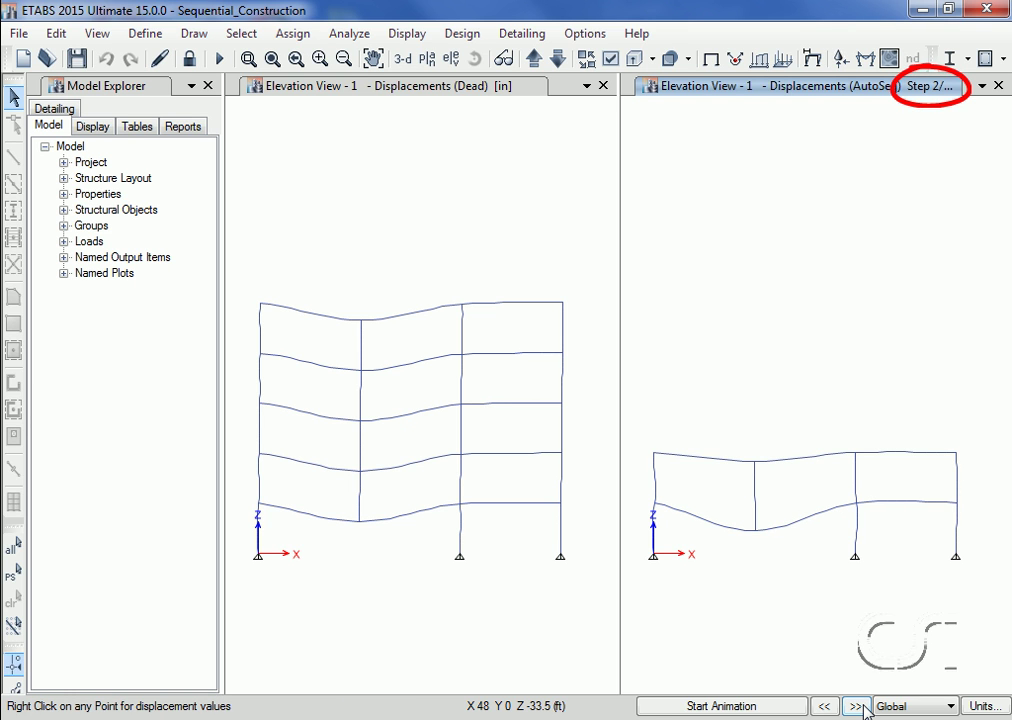
left_click(858, 706)
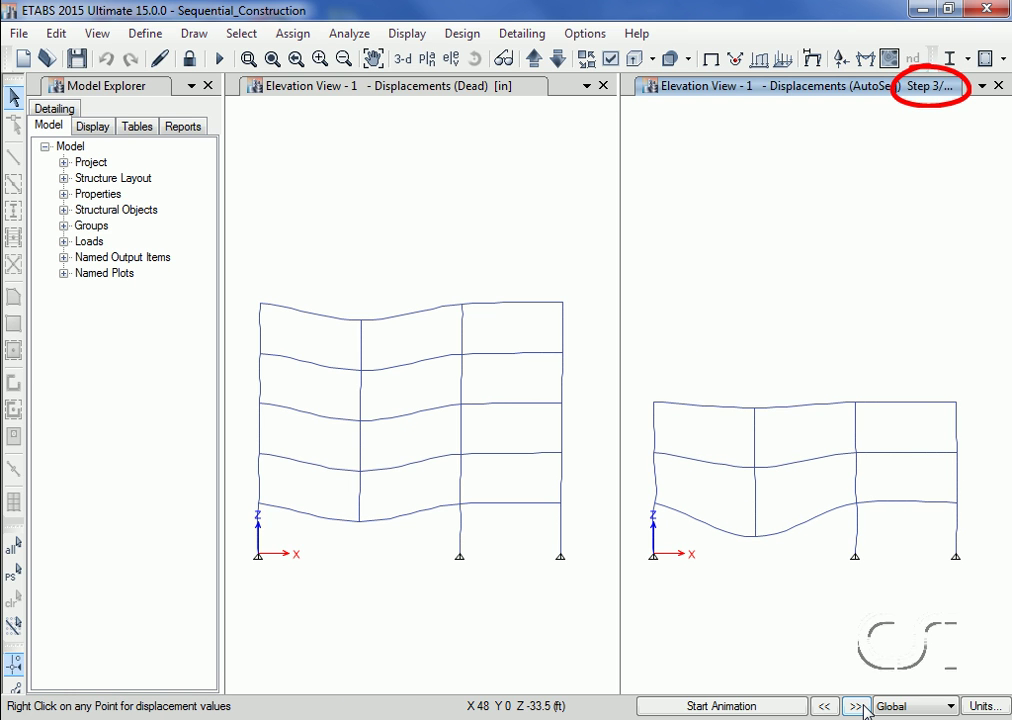
left_click(858, 706)
left_click(858, 706)
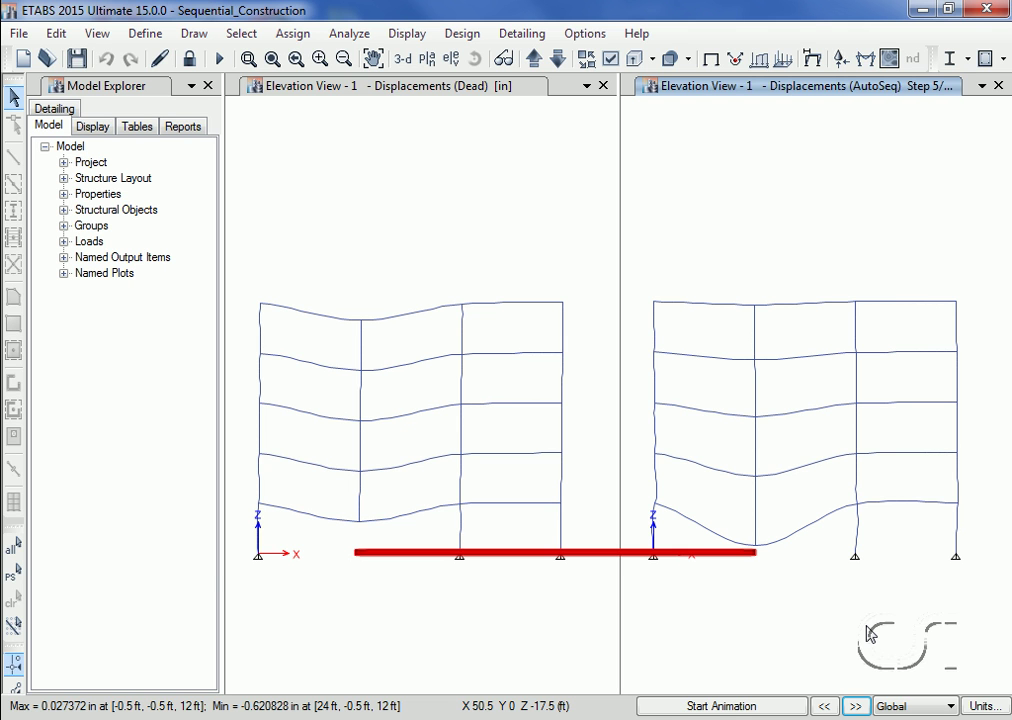
Check the Story1 joint displacements above the removed column for the Dead case and for AutoSeq step 5.
right_click(361, 521)
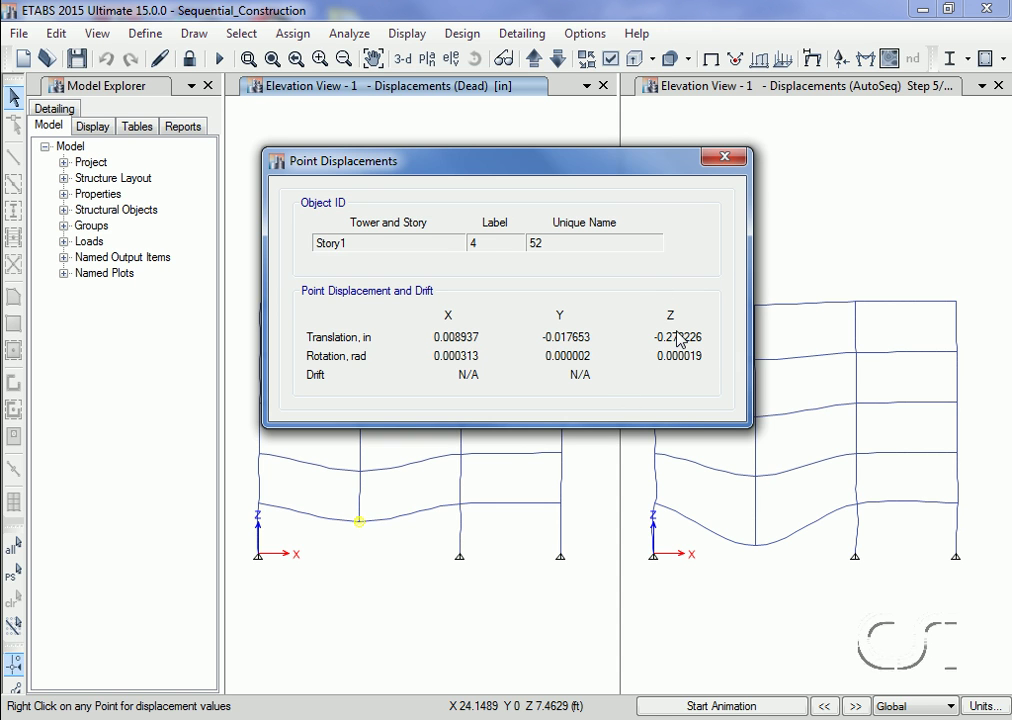
left_click(726, 157)
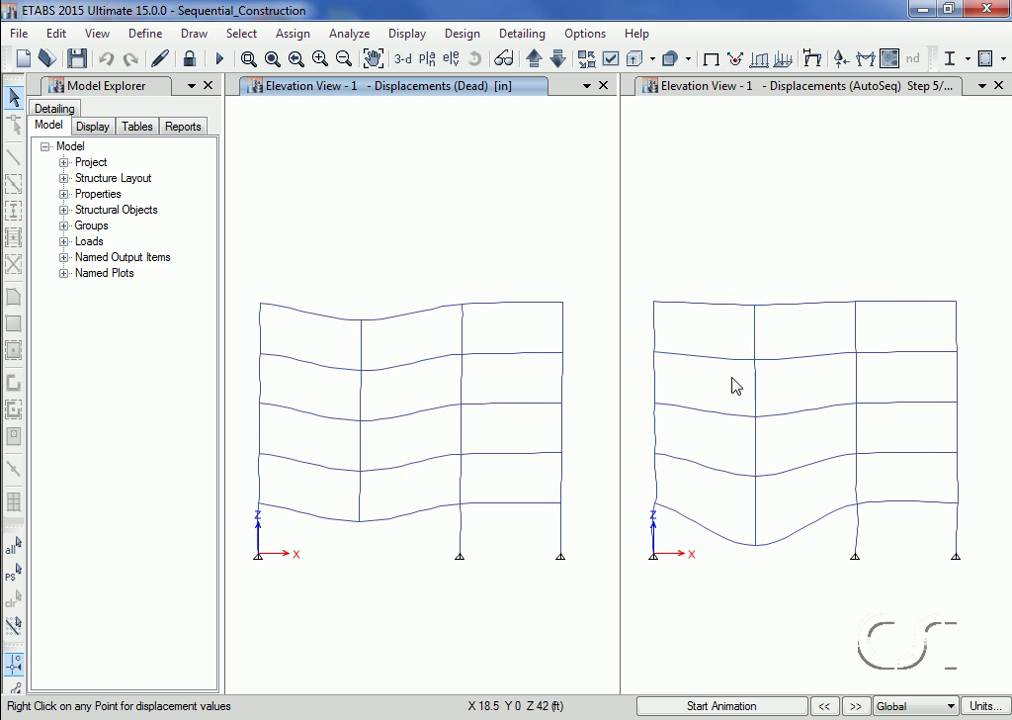
right_click(756, 548)
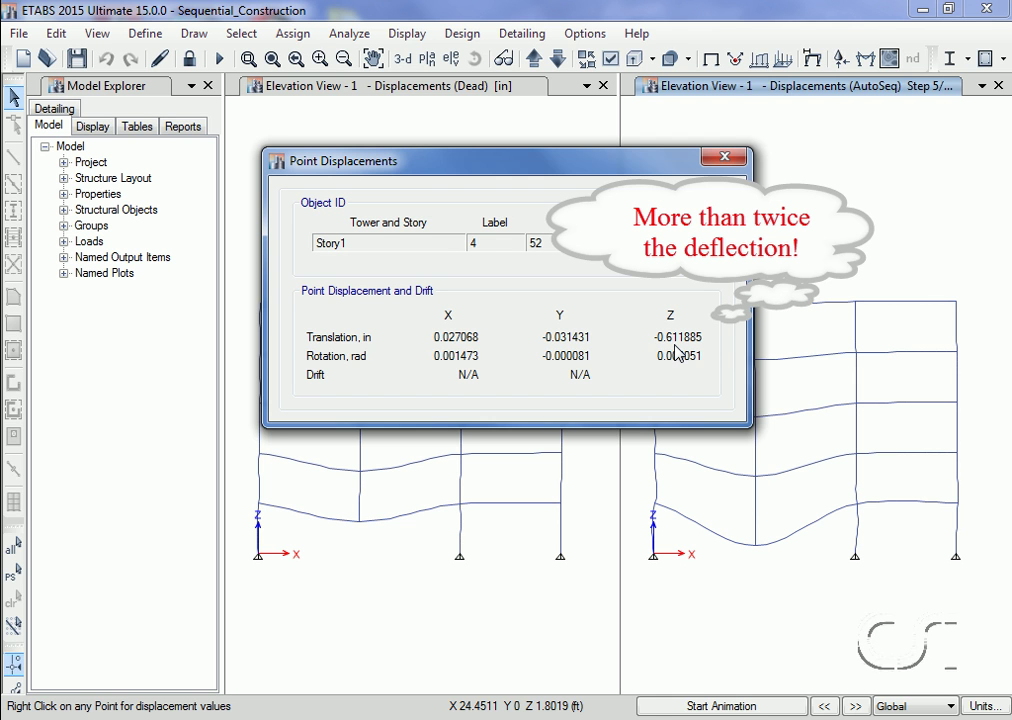
left_click(726, 161)
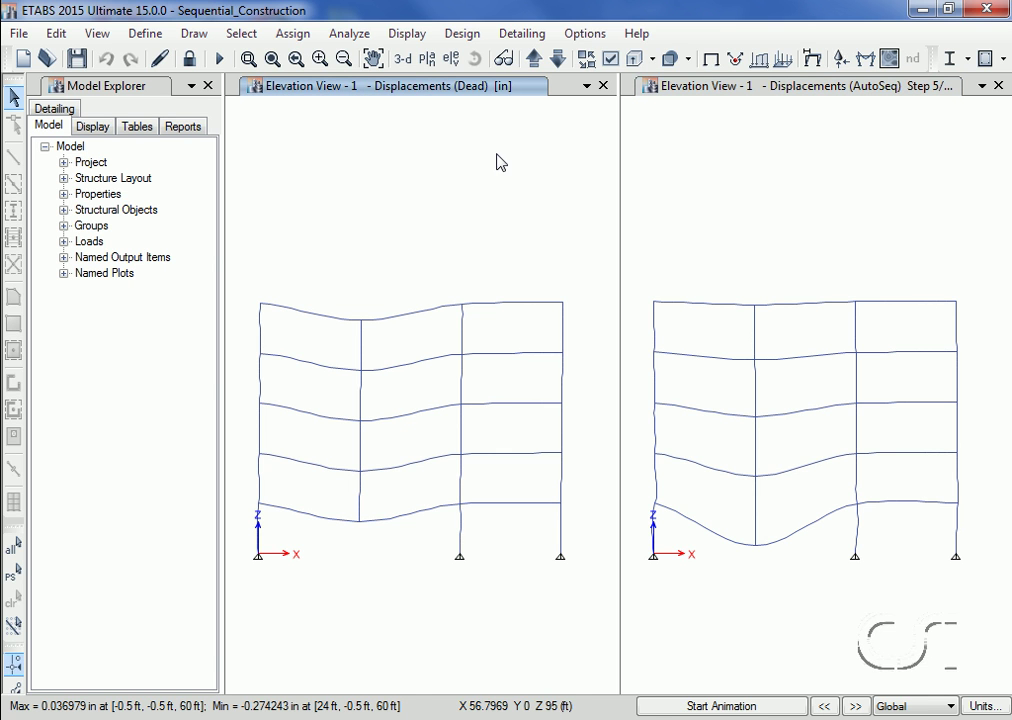
Display the filled Moment 3-3 diagram of the frames for the Dead case in the first elevation view with automatic scaling.
left_click(407, 34)
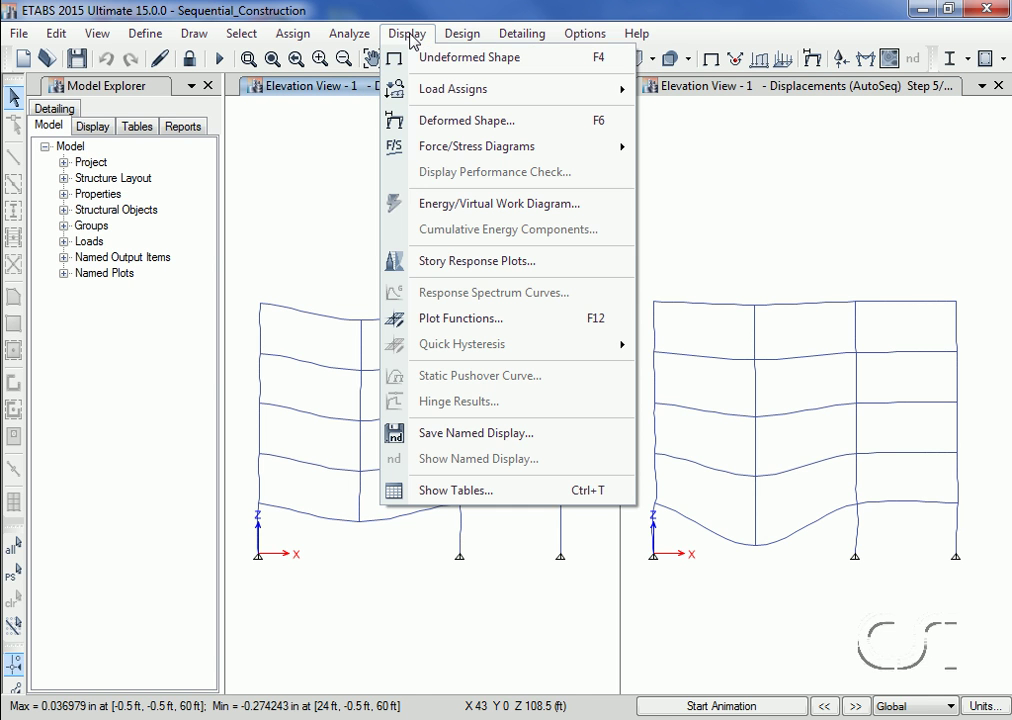
mouse_move(420, 148)
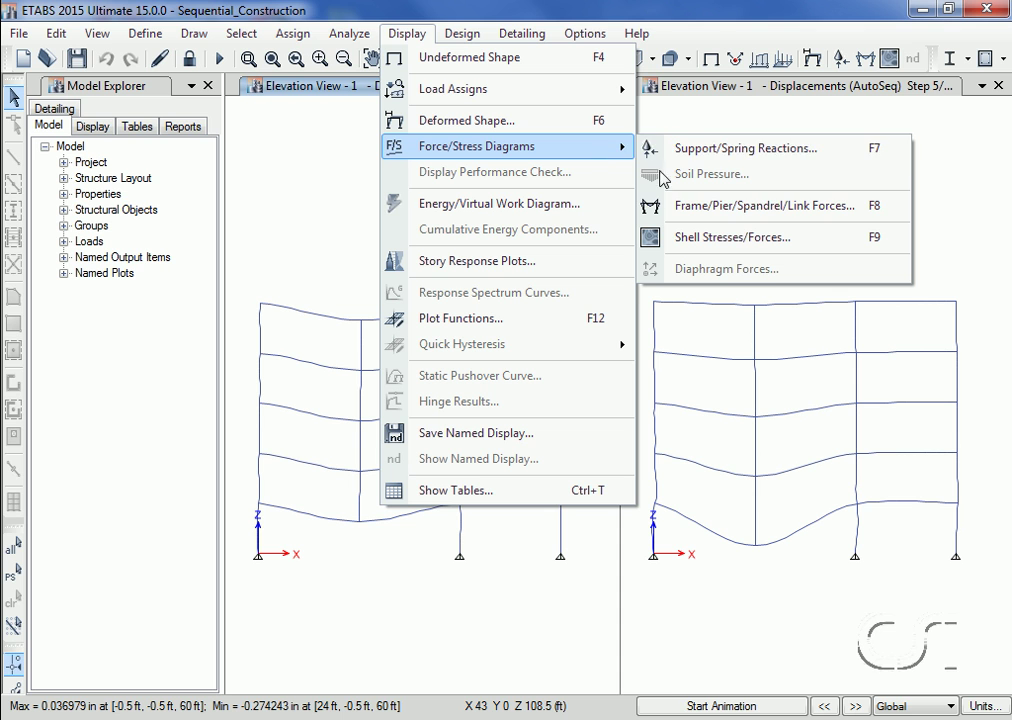
left_click(727, 206)
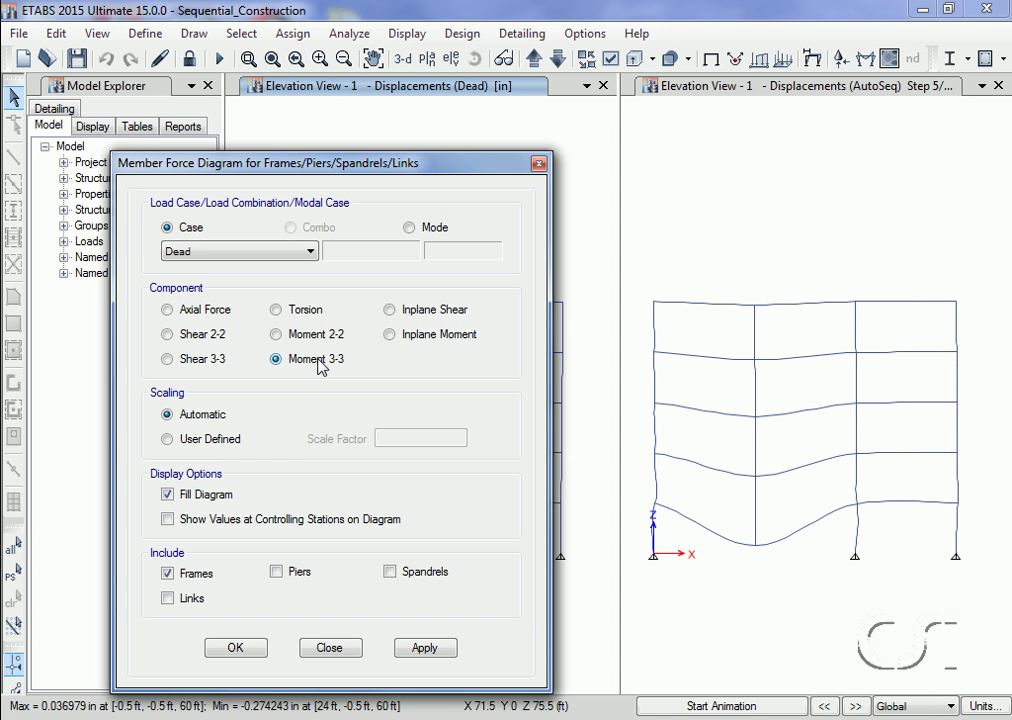
left_click(241, 649)
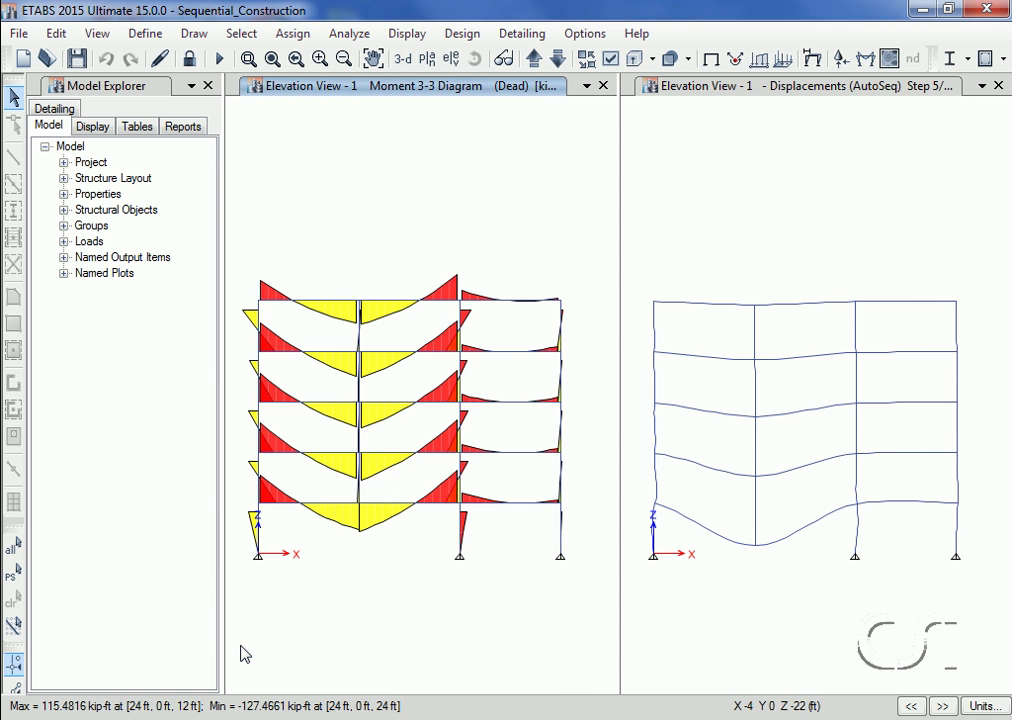
Display the frames' Moment 3-3 diagram for AutoSeq step number 1 in the second elevation view with a scale factor of 0.00004.
left_click(682, 252)
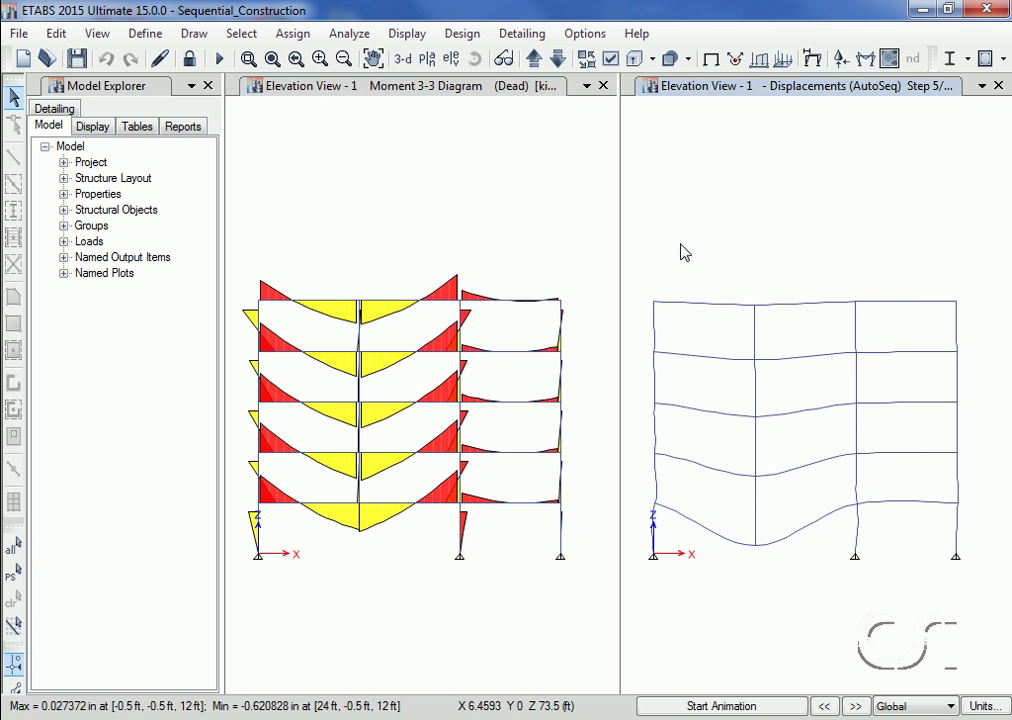
left_click(407, 34)
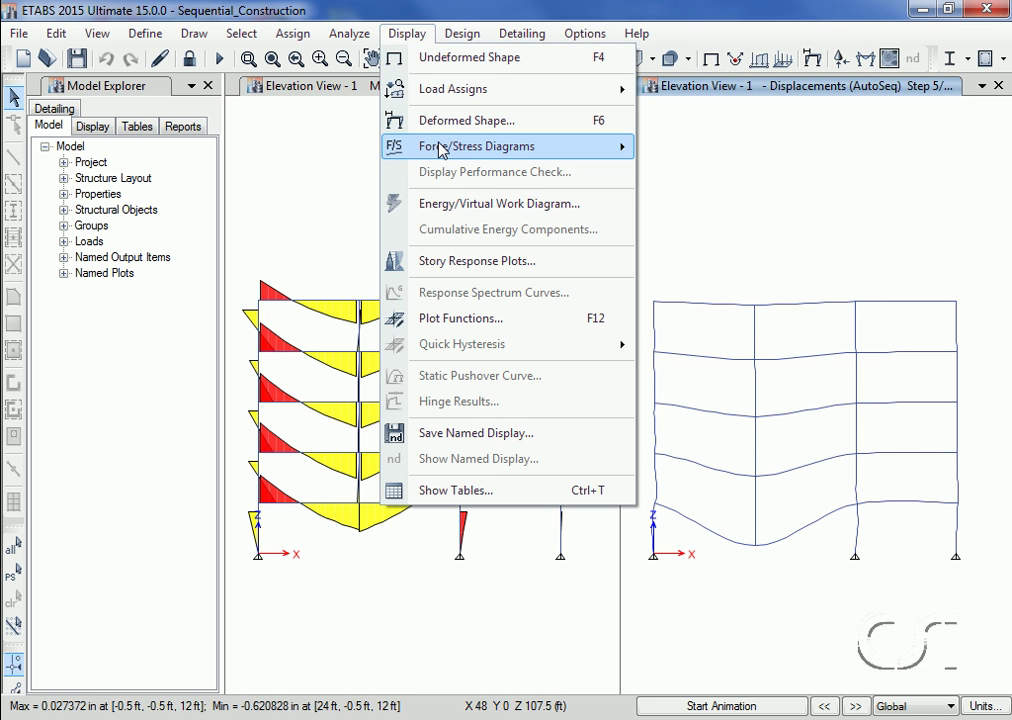
mouse_move(480, 147)
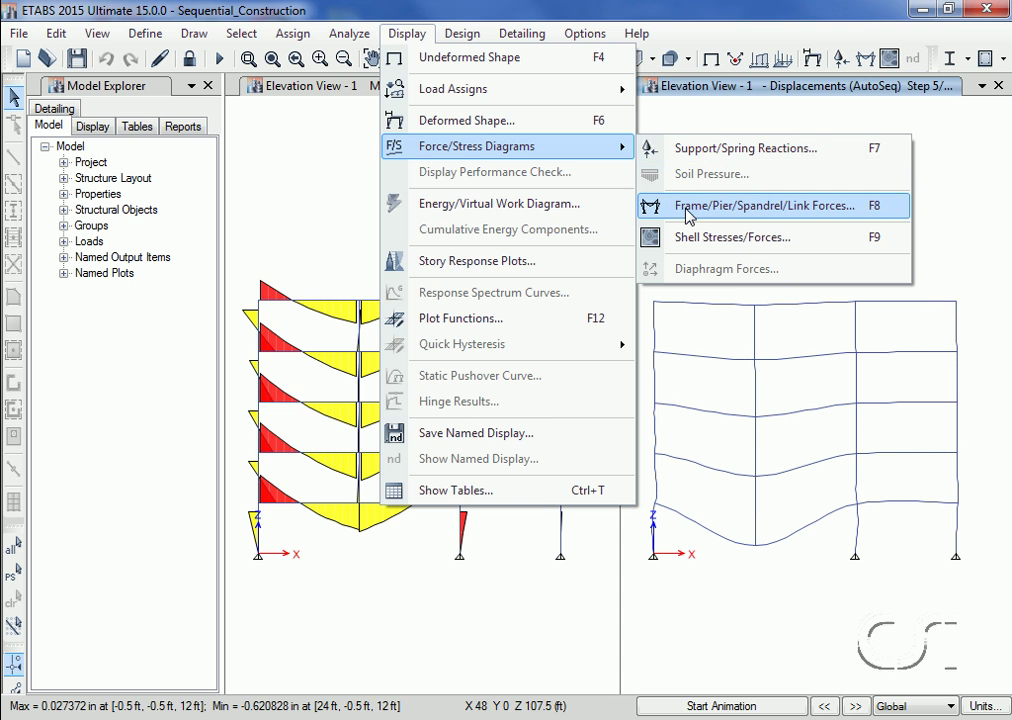
left_click(740, 205)
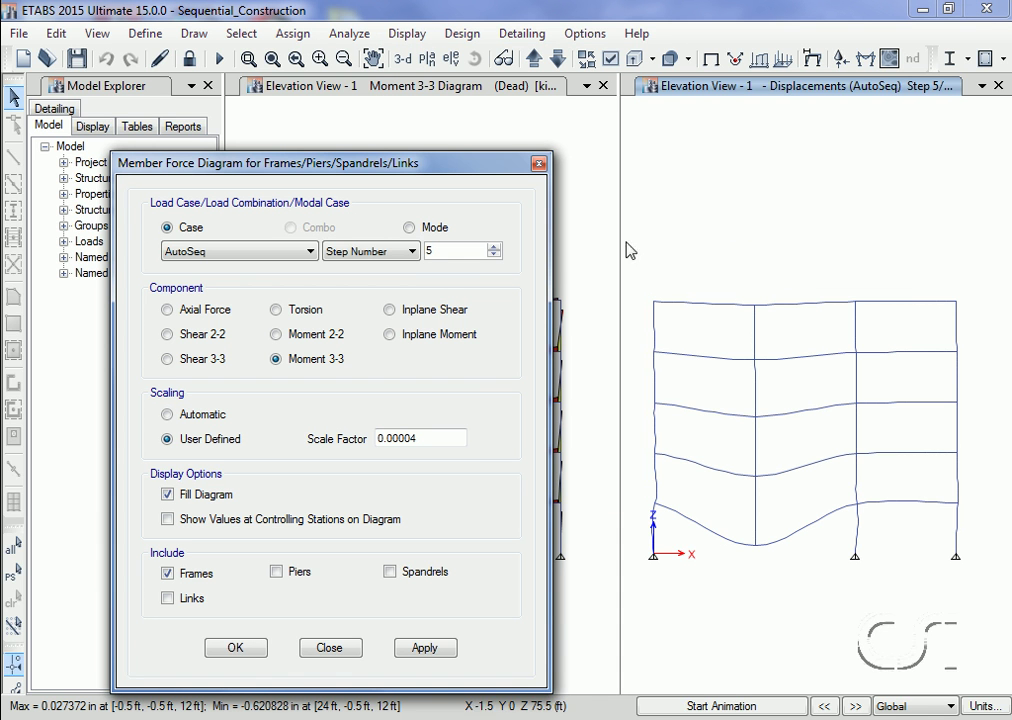
left_click(494, 255)
left_click(494, 255)
left_click(494, 255)
left_click(494, 255)
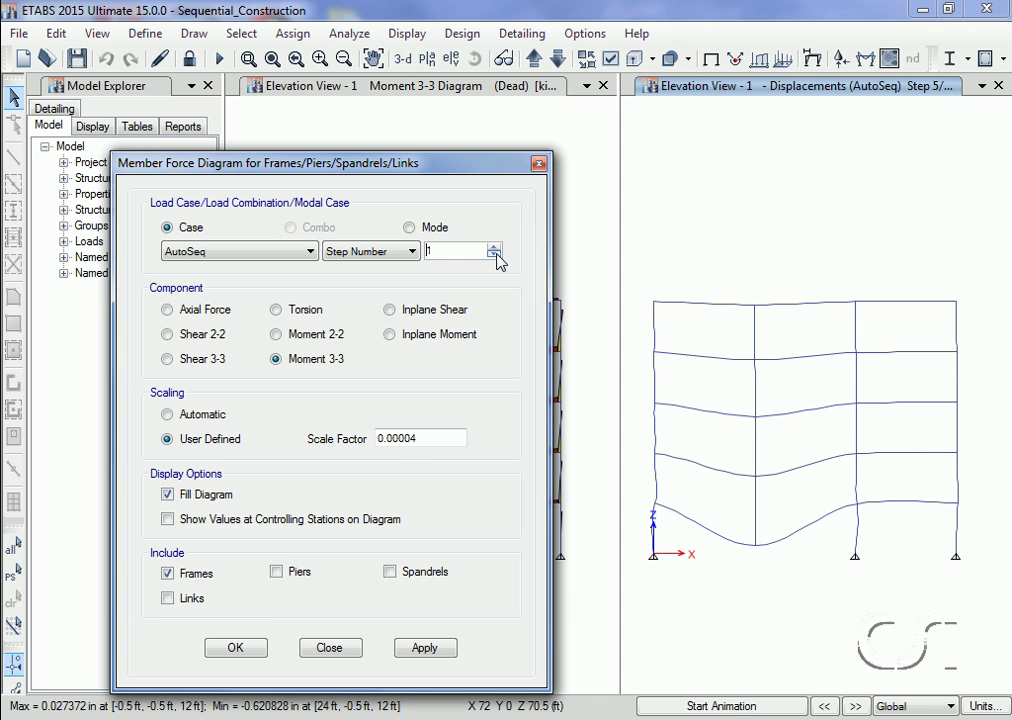
left_click(242, 650)
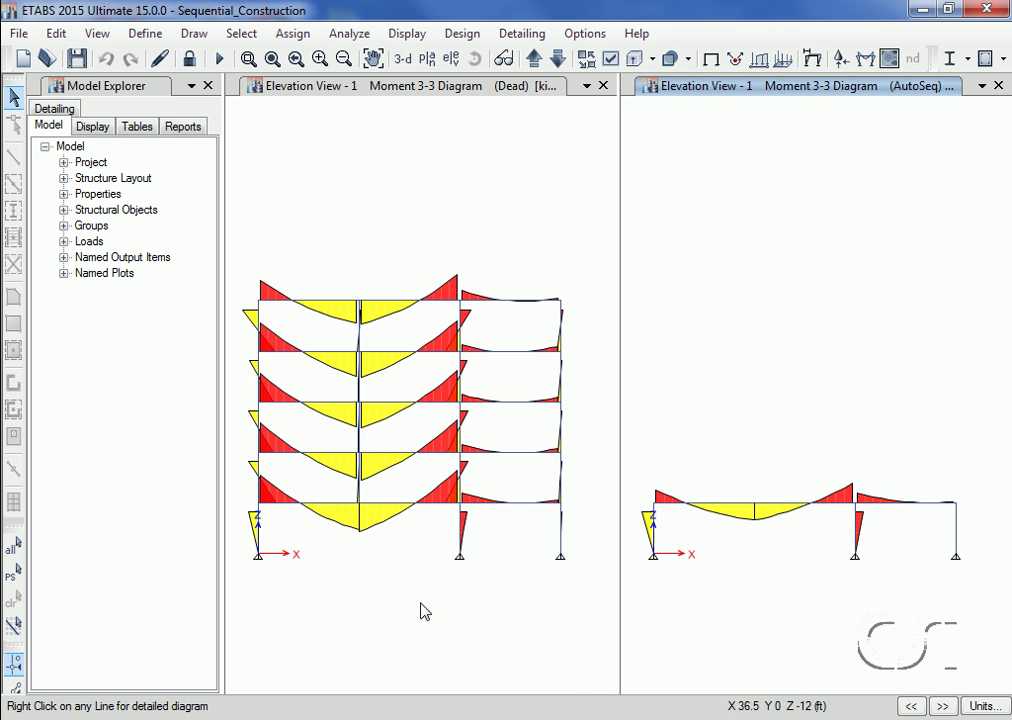
Advance the AutoSeq moment diagram through the remaining construction steps up to step 5.
left_click(943, 707)
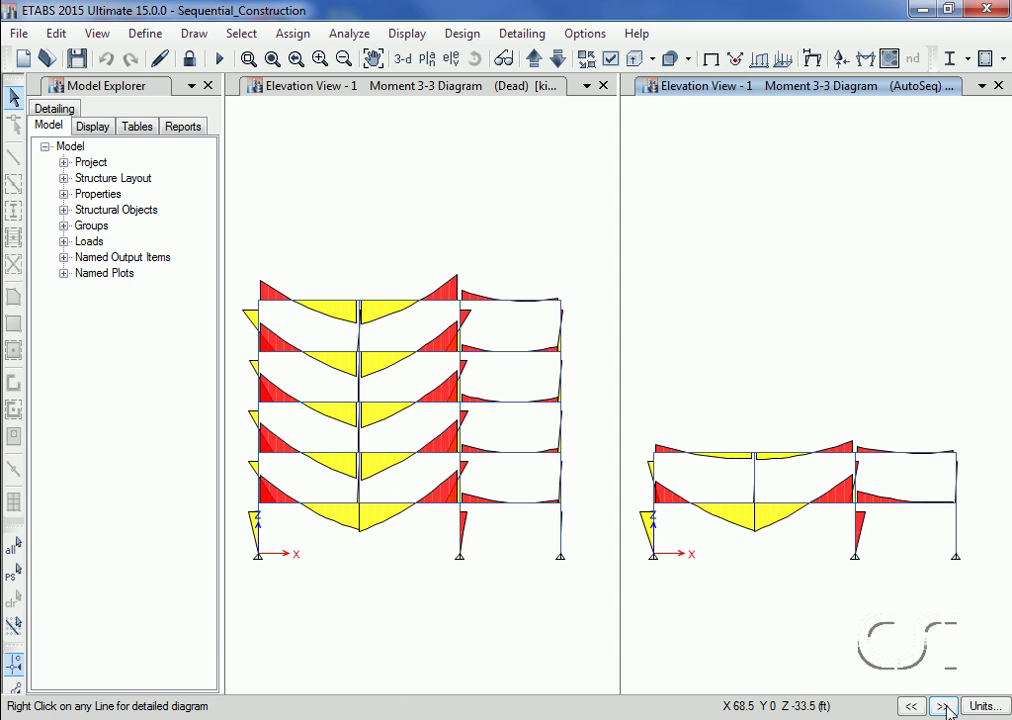
left_click(943, 707)
left_click(943, 707)
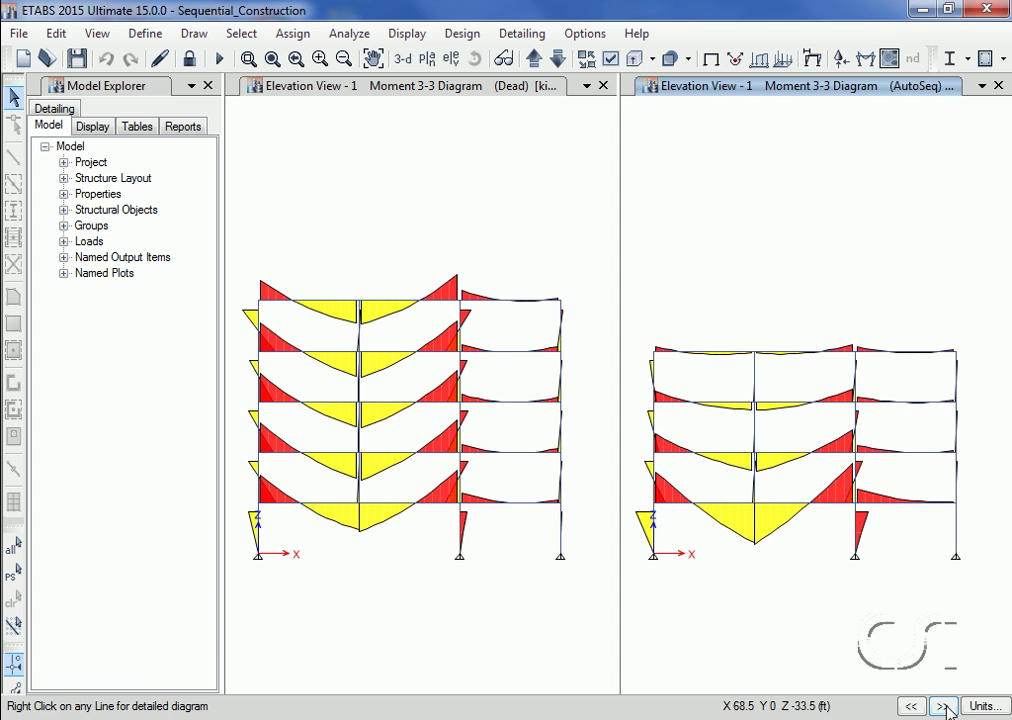
left_click(943, 707)
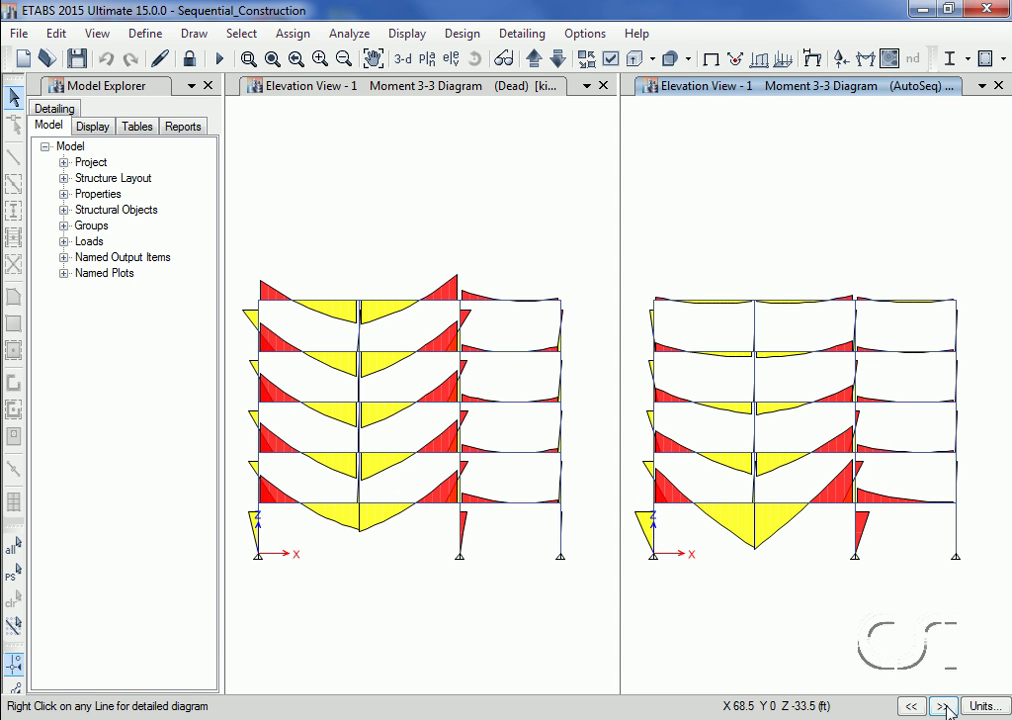